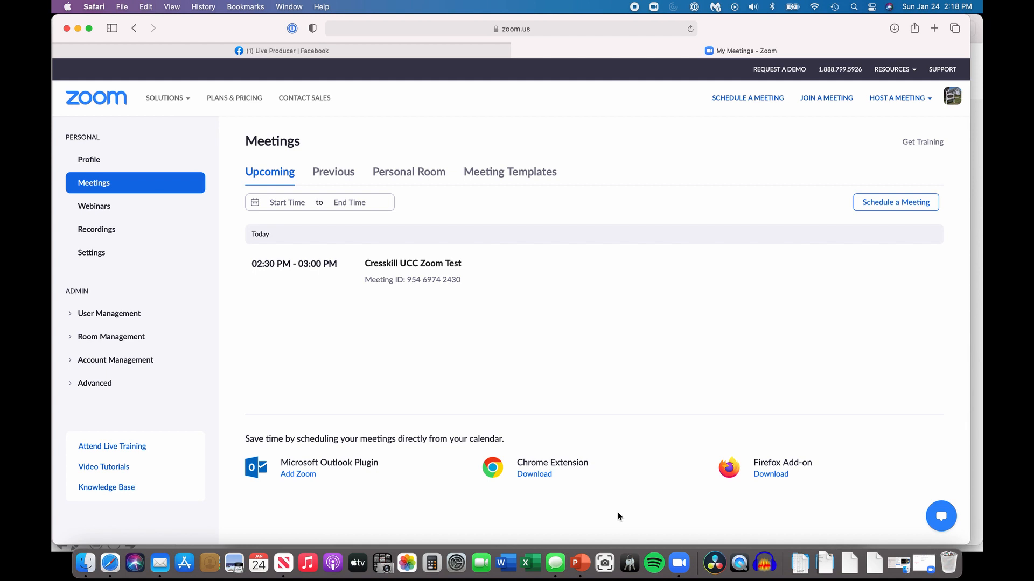
left_click(545, 28)
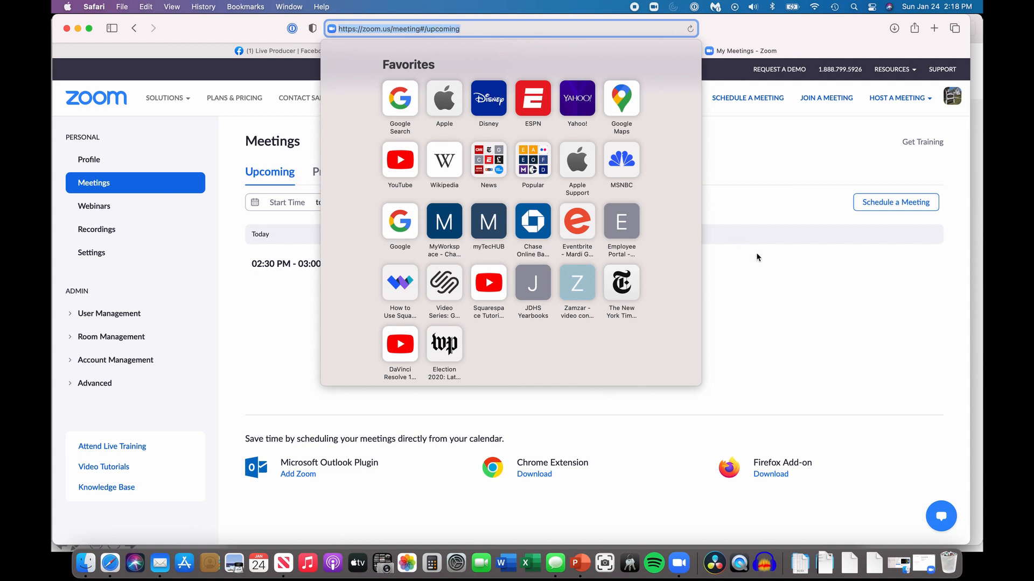
left_click(763, 310)
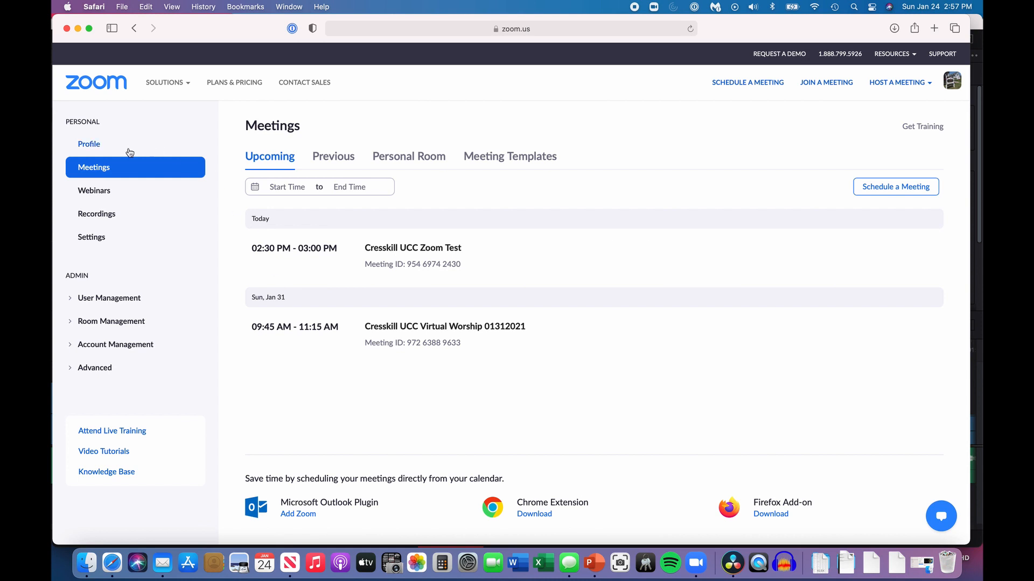
Step: Review the advanced in-meeting options in the account's meeting settings
left_click(91, 238)
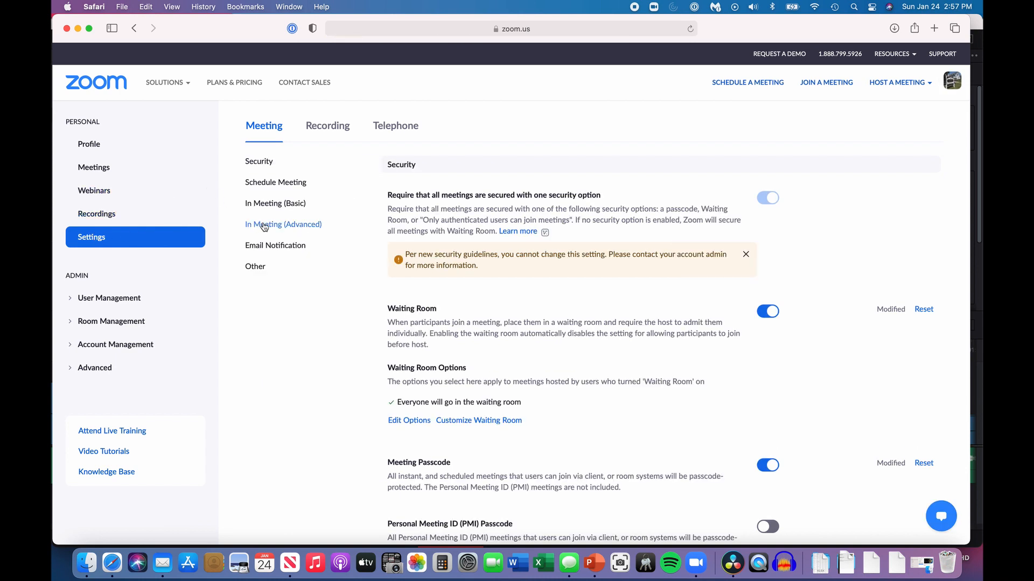
left_click(303, 225)
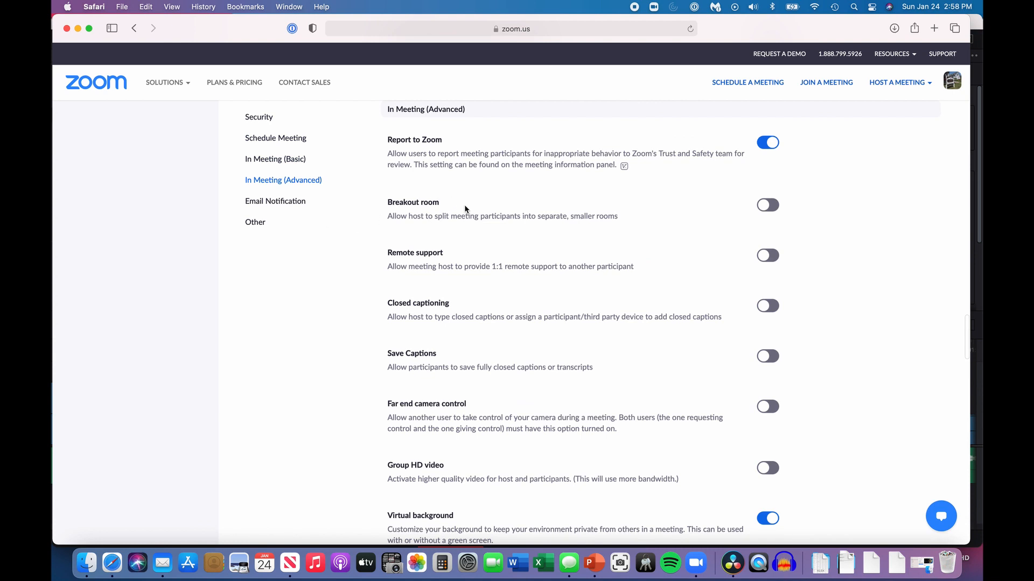
scroll(465, 209, "down", 12)
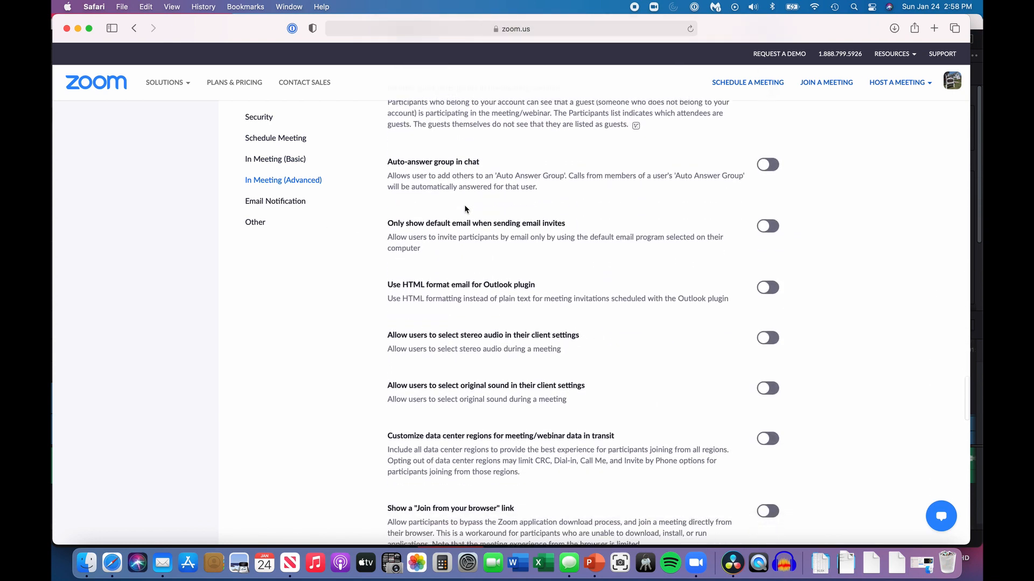
scroll(466, 209, "down", 7)
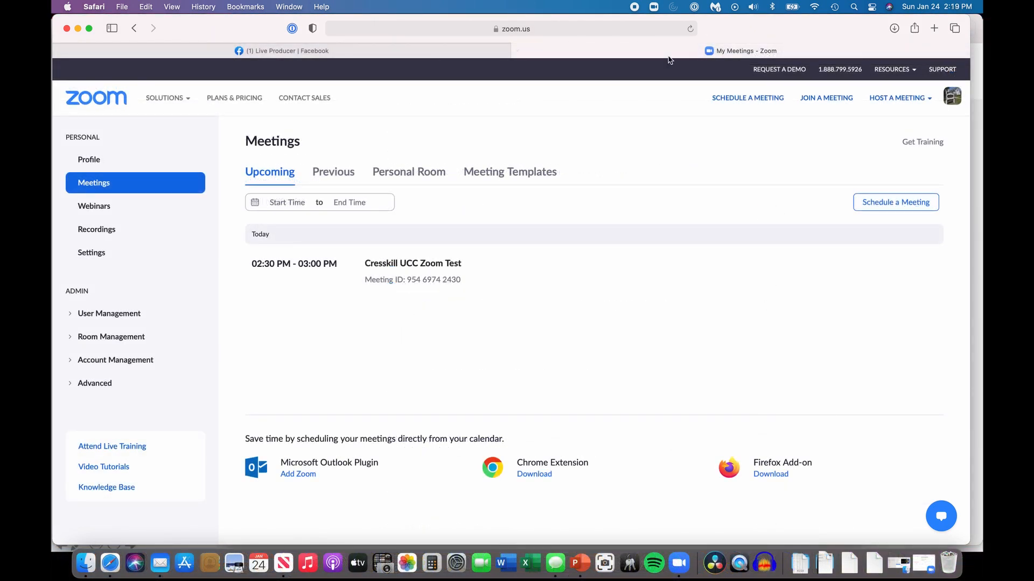
Step: Start scheduling a new meeting with the topic "Cresskill UCC Virtual Worship 01312021"
left_click(747, 99)
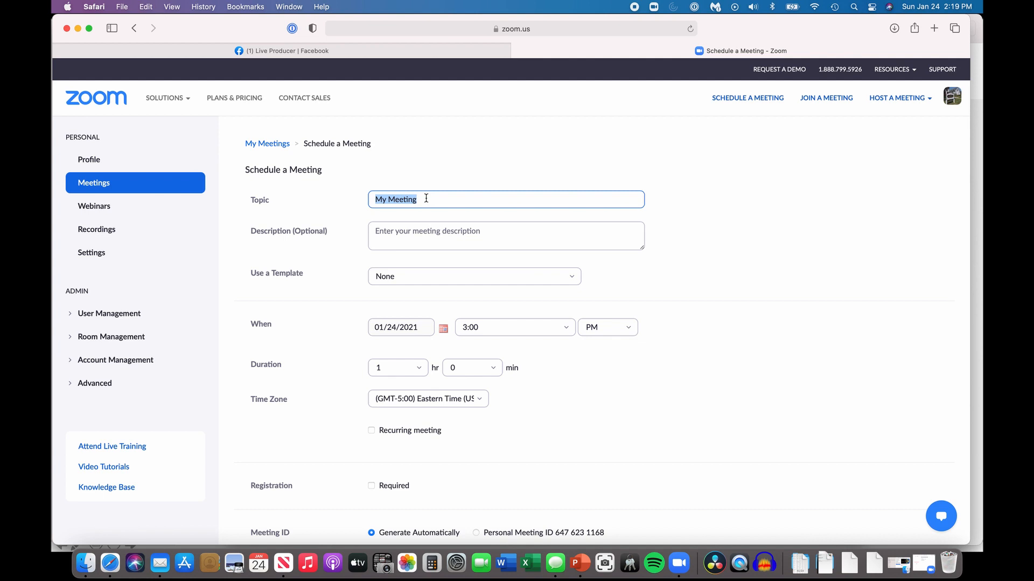
type("Cresskill UCC Virtual Worship 0131")
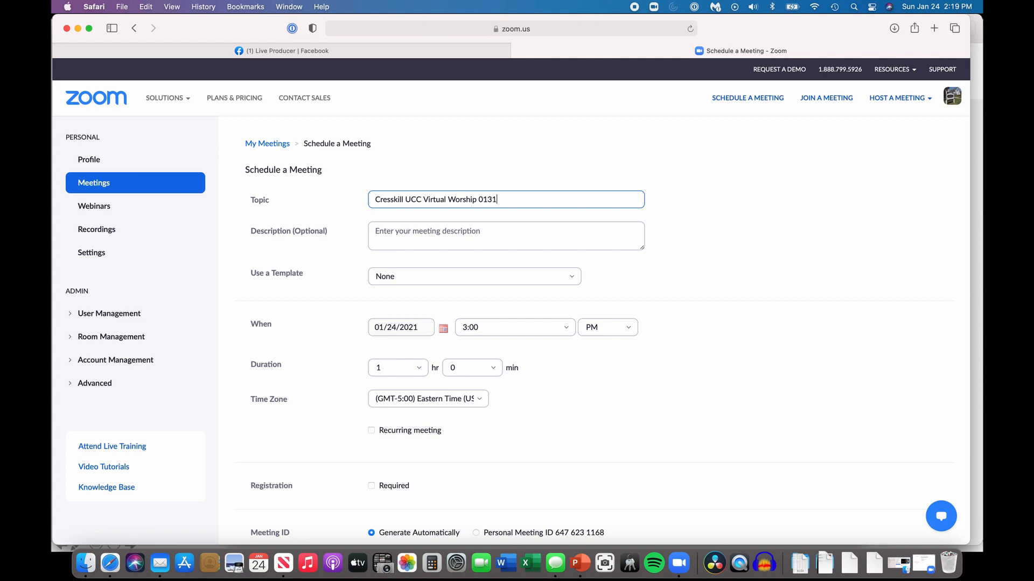
type("2021")
left_click(375, 227)
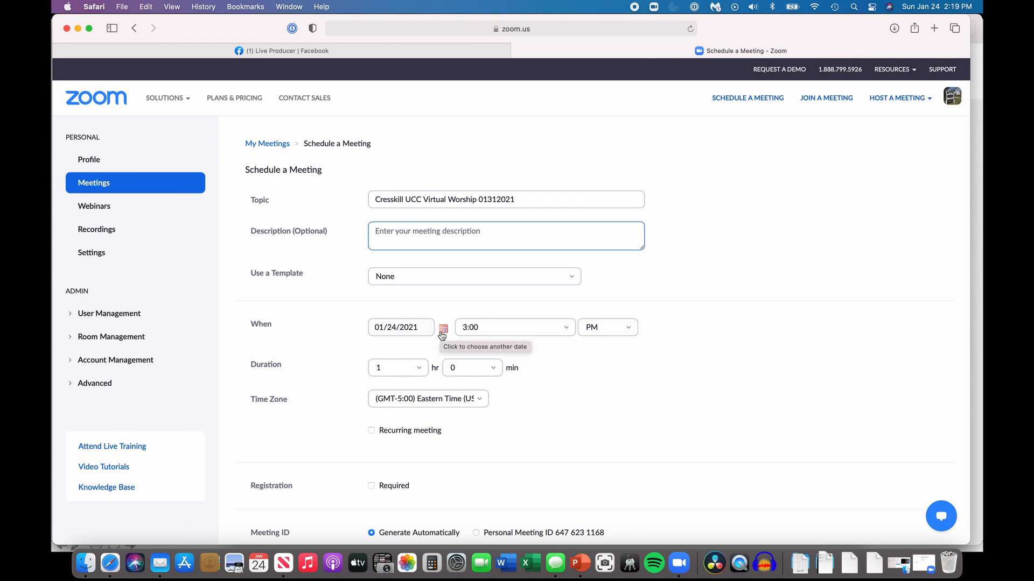
Step: Set the meeting date to 01/31/2021 and the start time to 10:00 AM
left_click(440, 332)
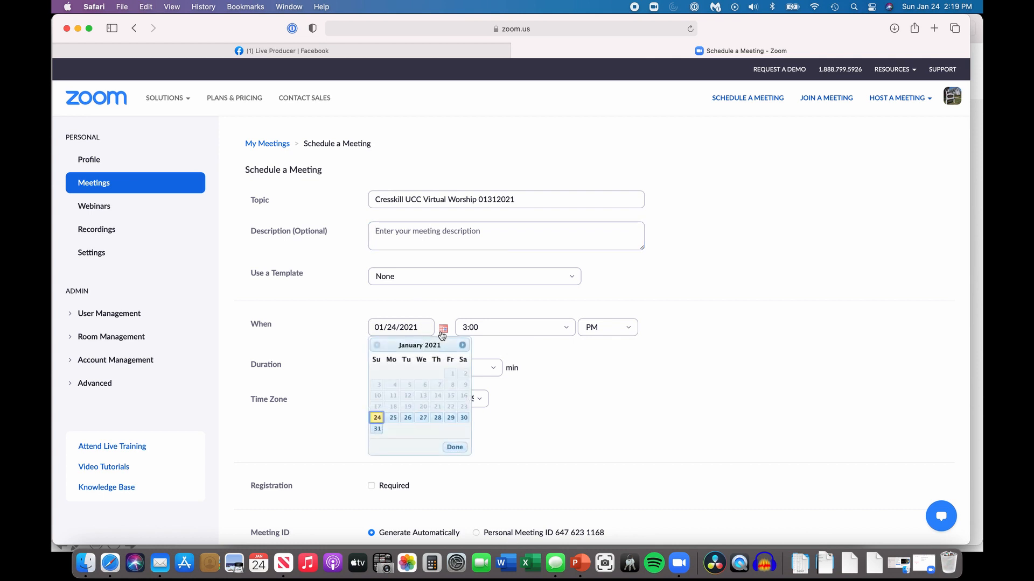
left_click(376, 429)
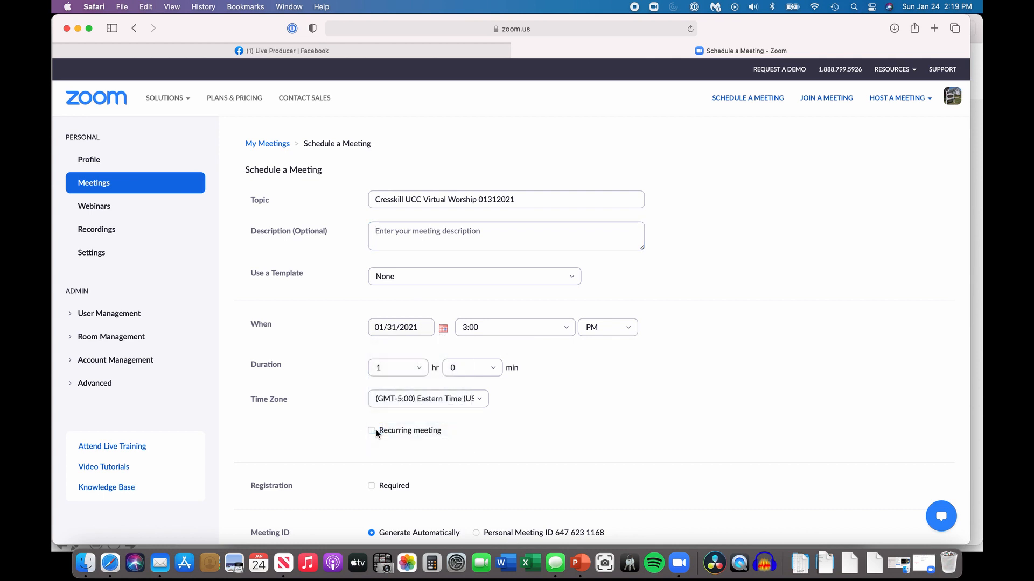
left_click(568, 329)
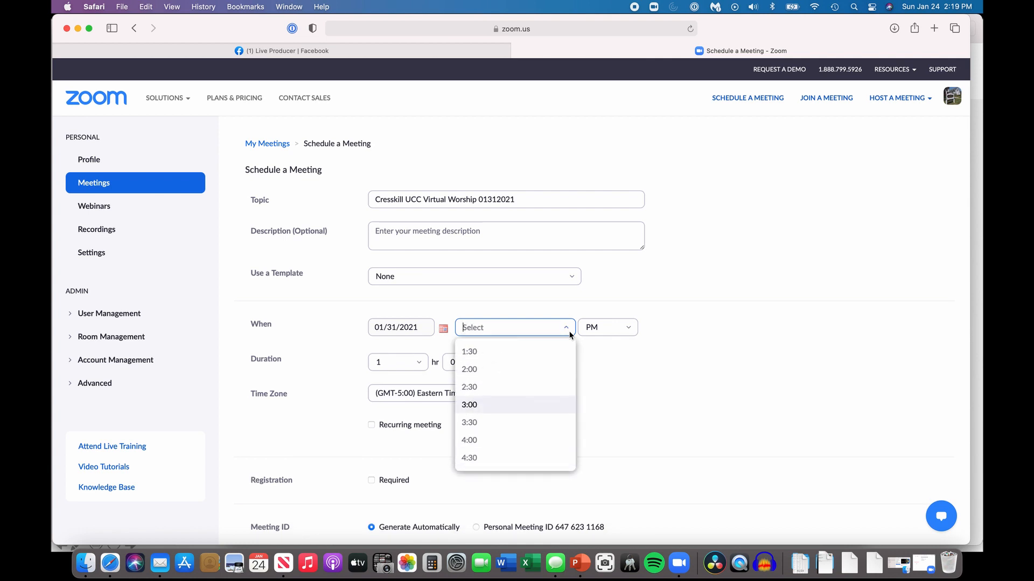
type("10:")
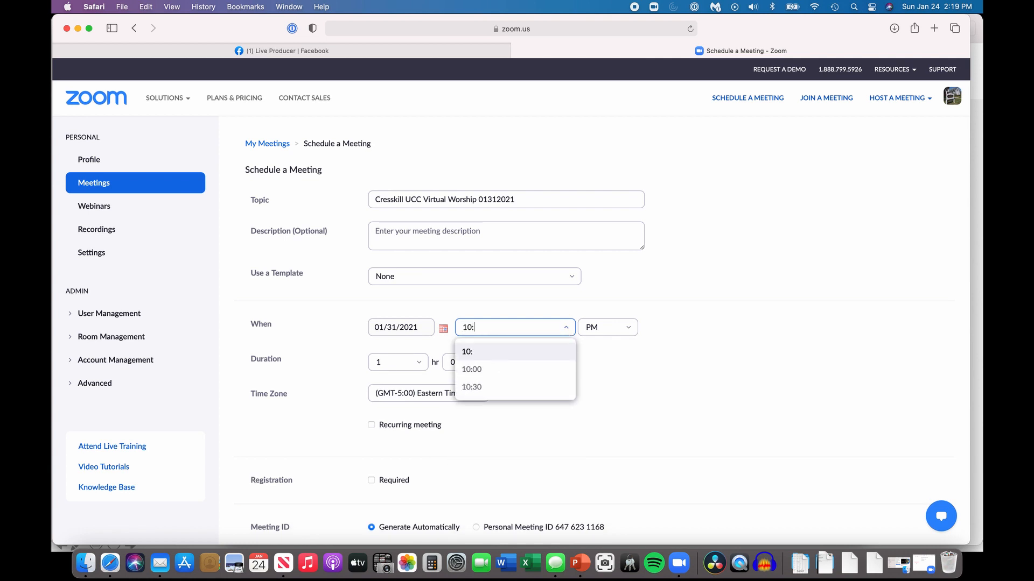
type("00")
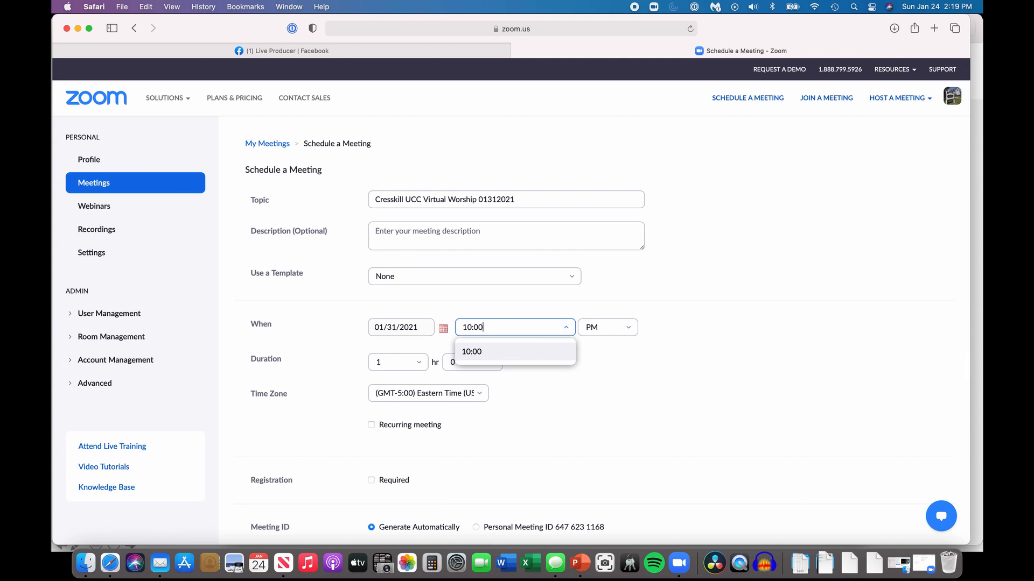
left_click(626, 329)
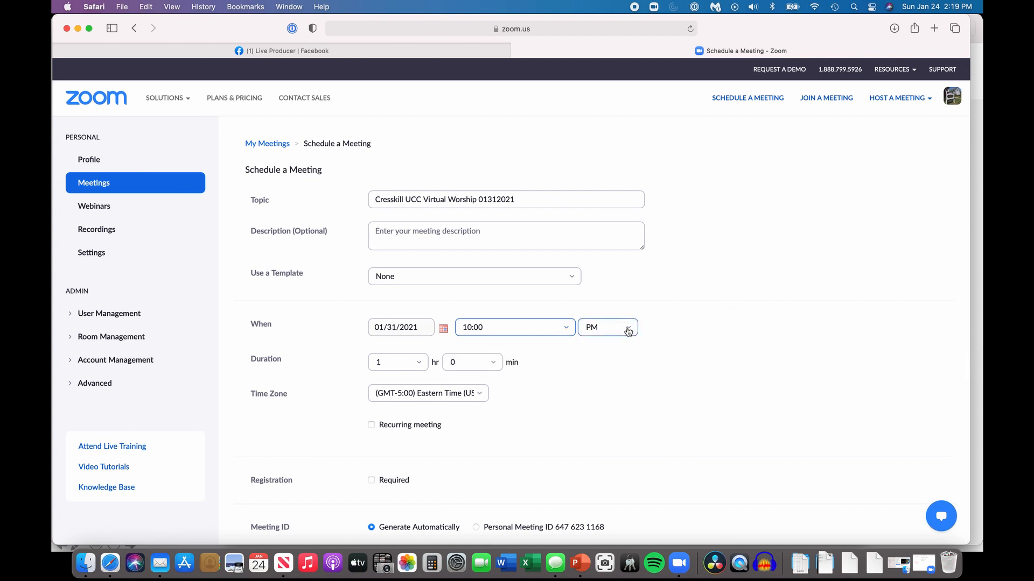
left_click(602, 353)
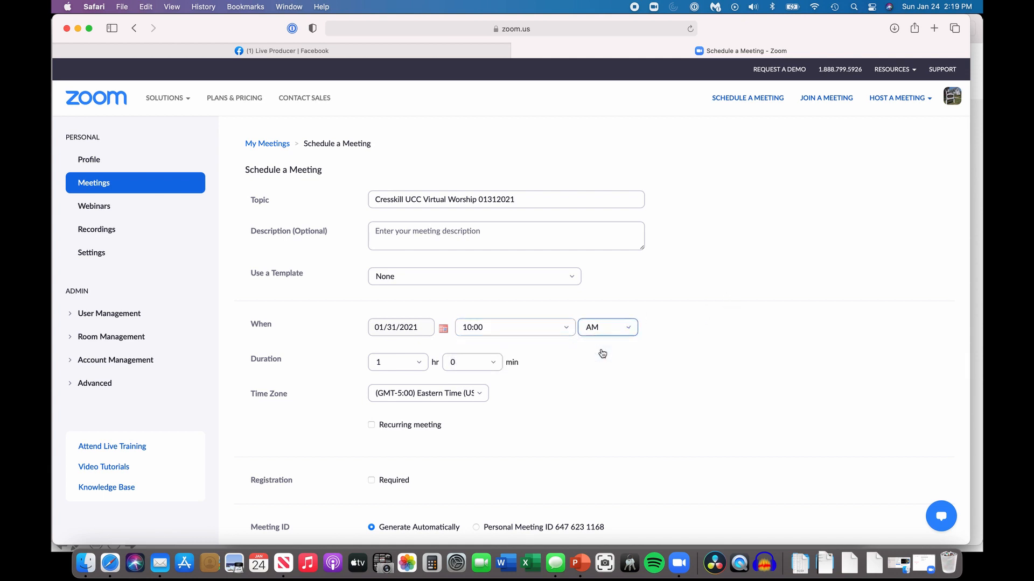
Step: Set the minutes of the meeting duration to 30 and change the start time to 9:45
left_click(494, 368)
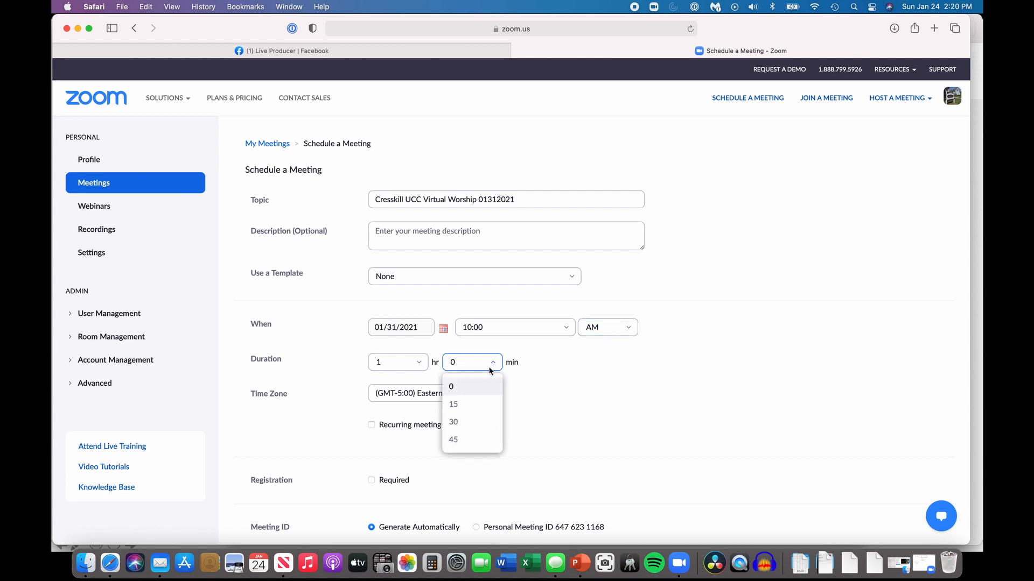
left_click(464, 422)
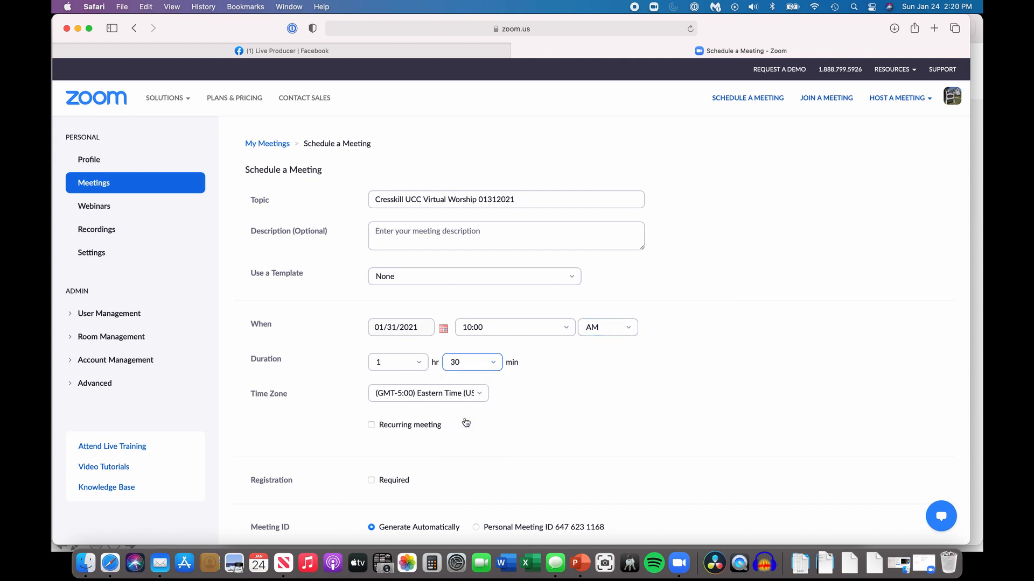
left_click(485, 326)
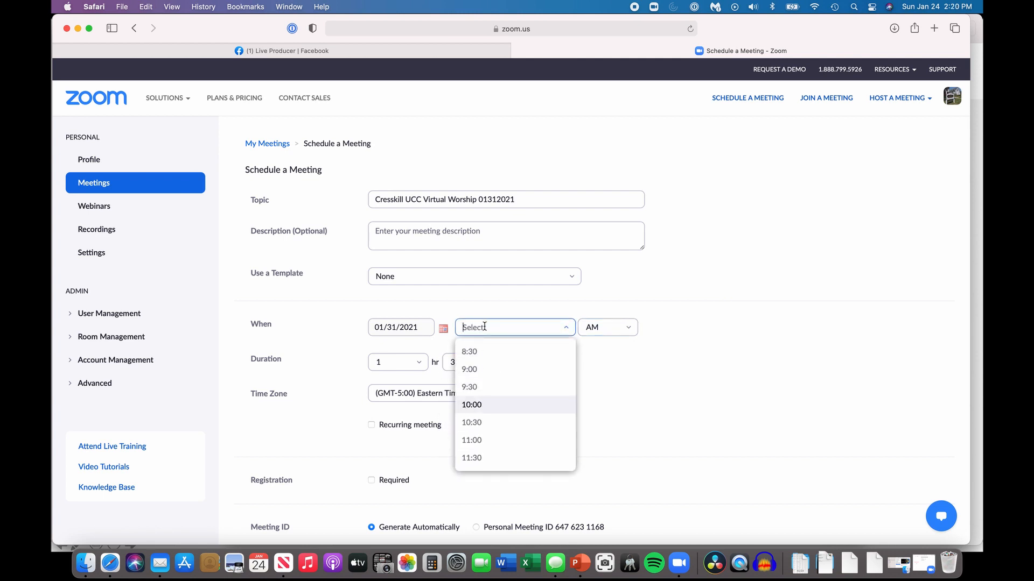
type("9:45")
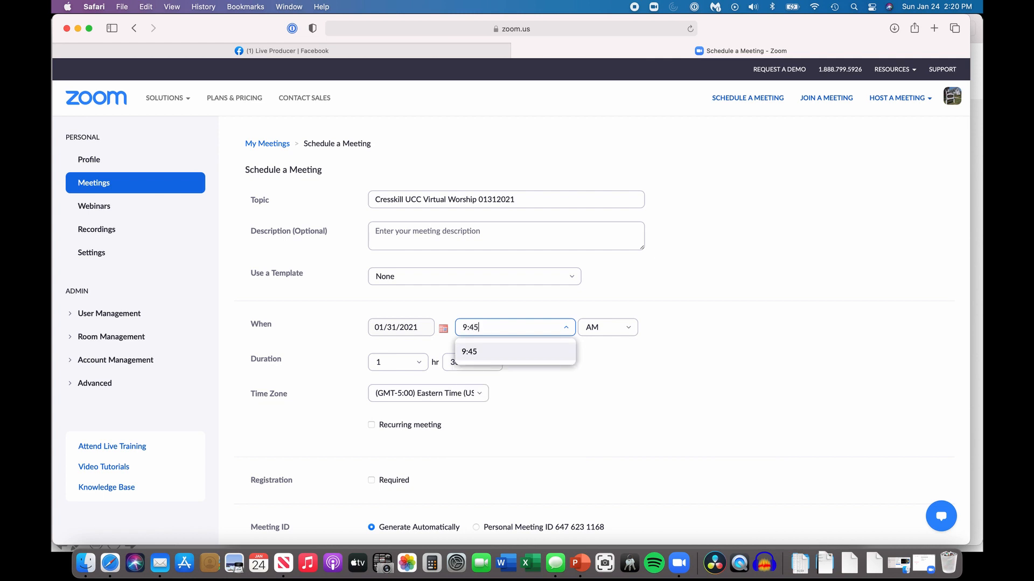
key("Return")
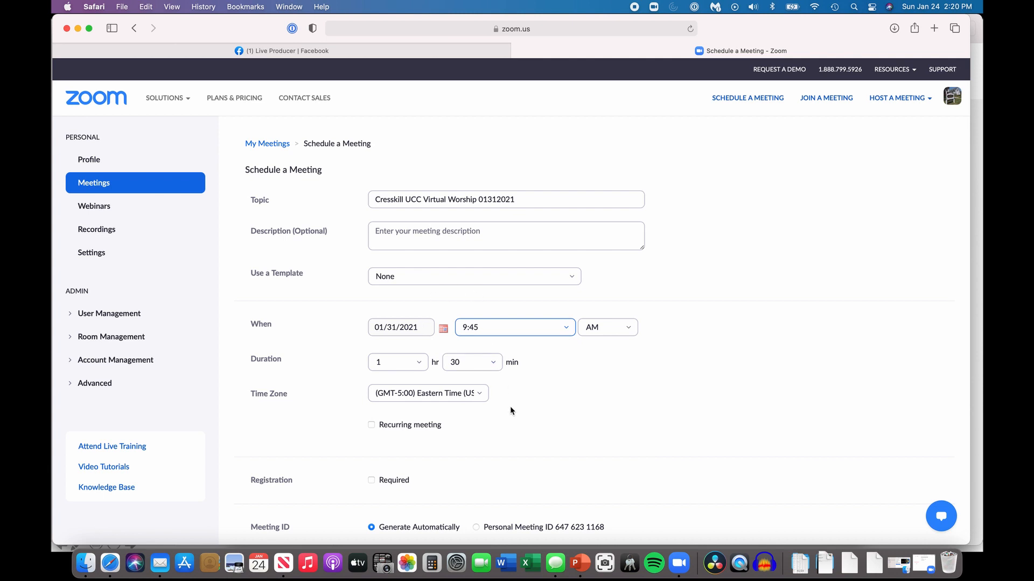
Step: Enable automatic recording of the meeting in the cloud and save the scheduled meeting
scroll(511, 410, "down", 3)
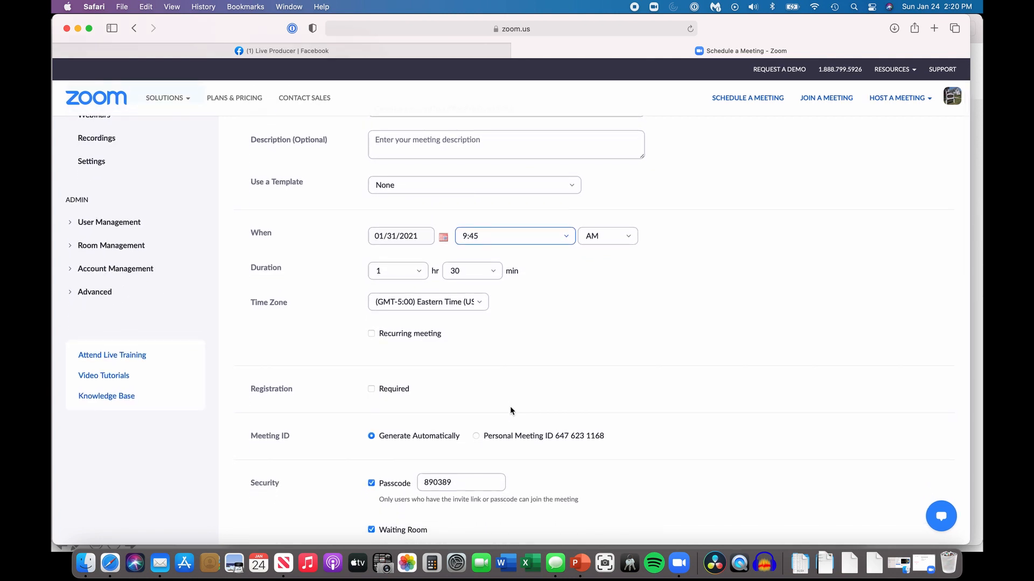
scroll(511, 411, "down", 2)
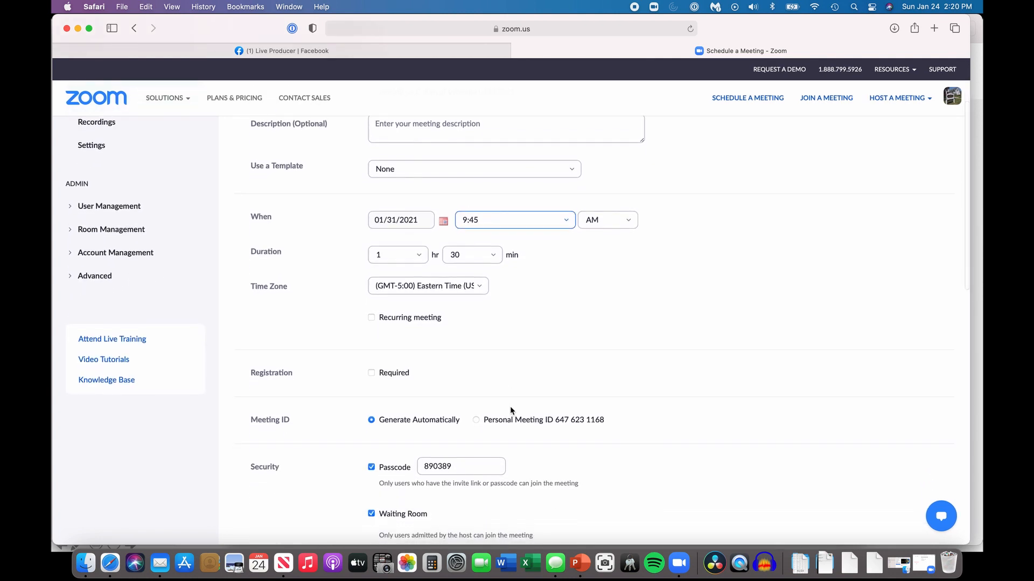
scroll(511, 410, "down", 3)
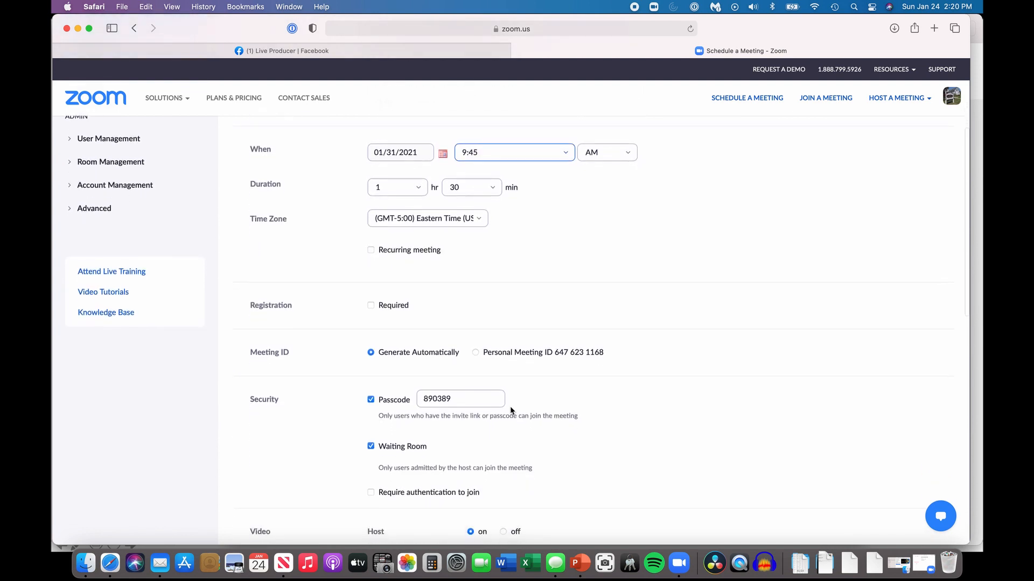
scroll(511, 410, "down", 2)
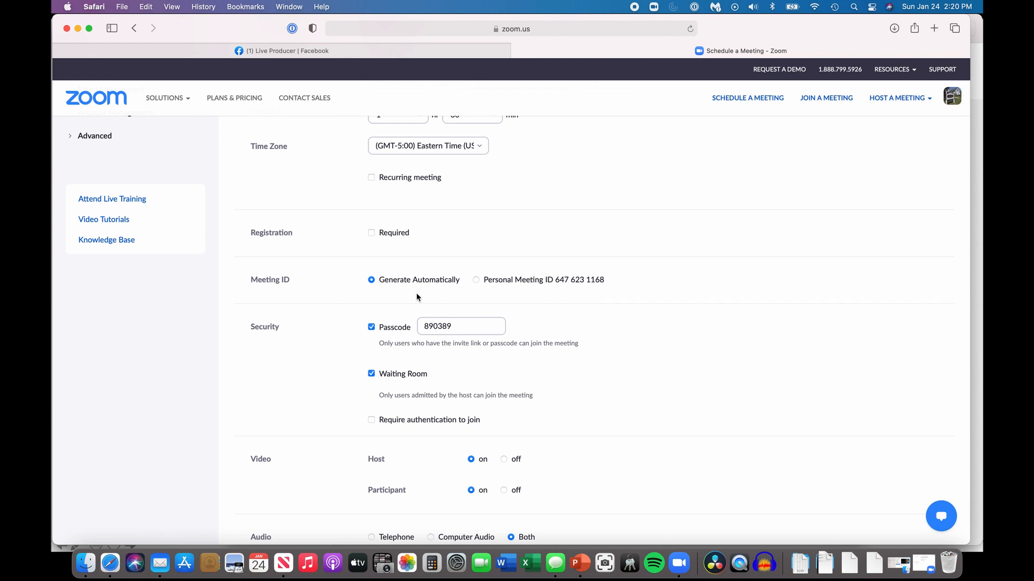
scroll(424, 296, "down", 3)
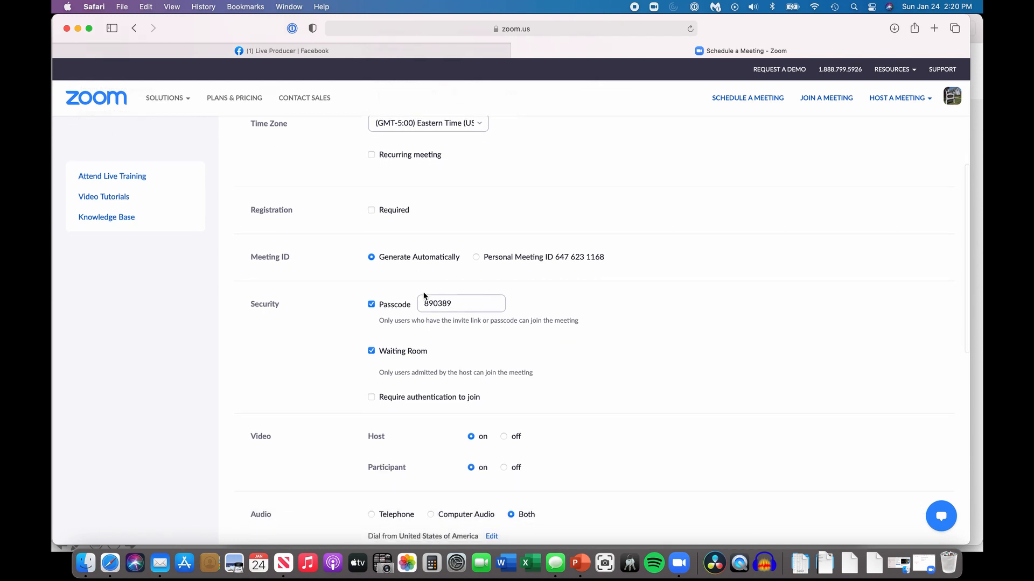
scroll(424, 296, "down", 3)
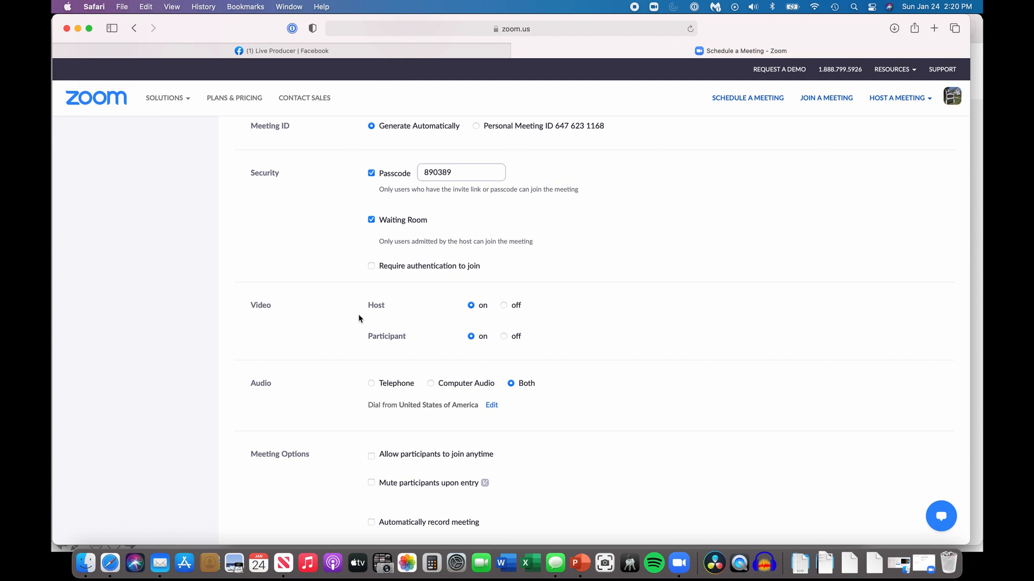
scroll(359, 319, "down", 5)
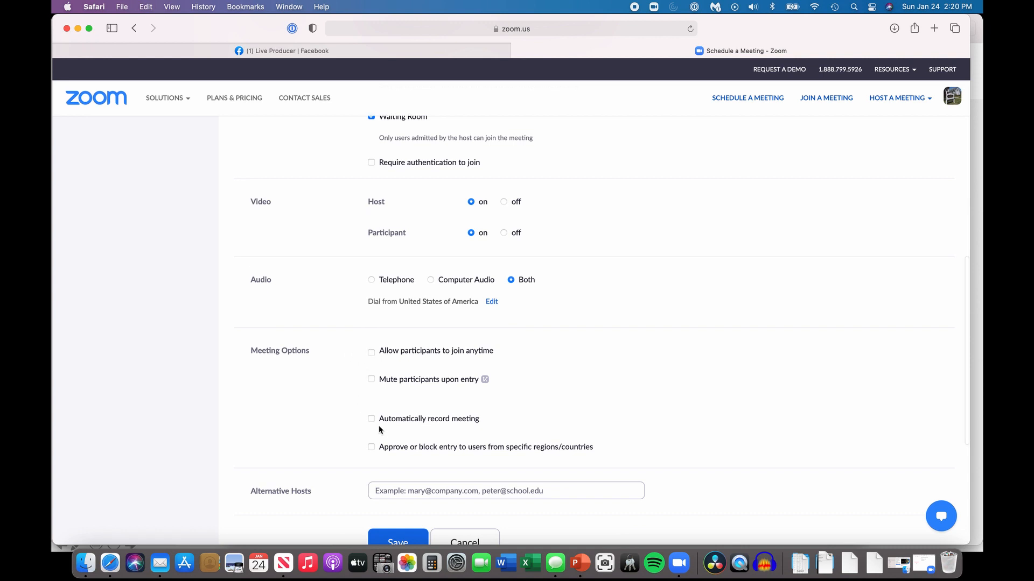
scroll(379, 425, "down", 2)
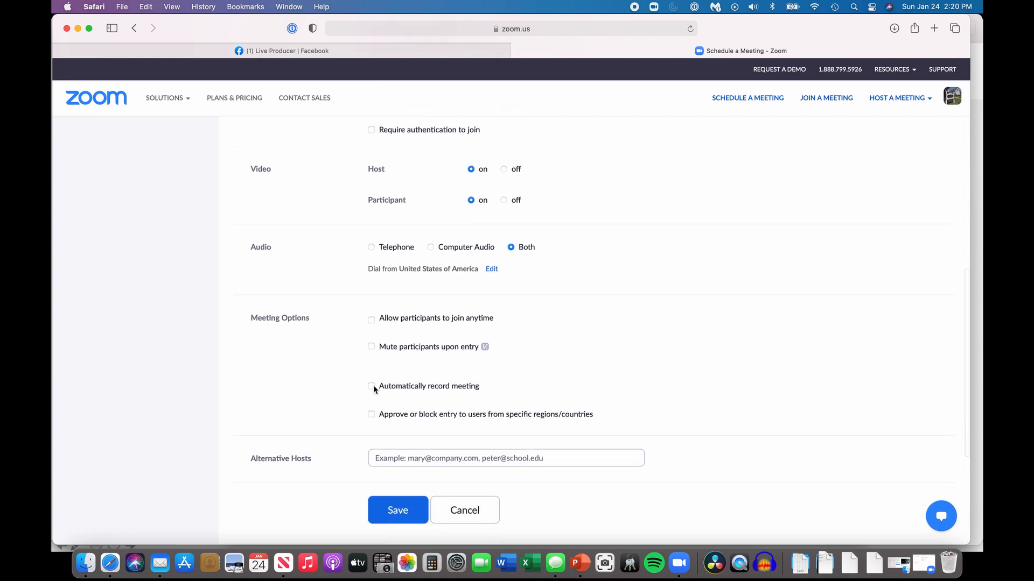
left_click(372, 387)
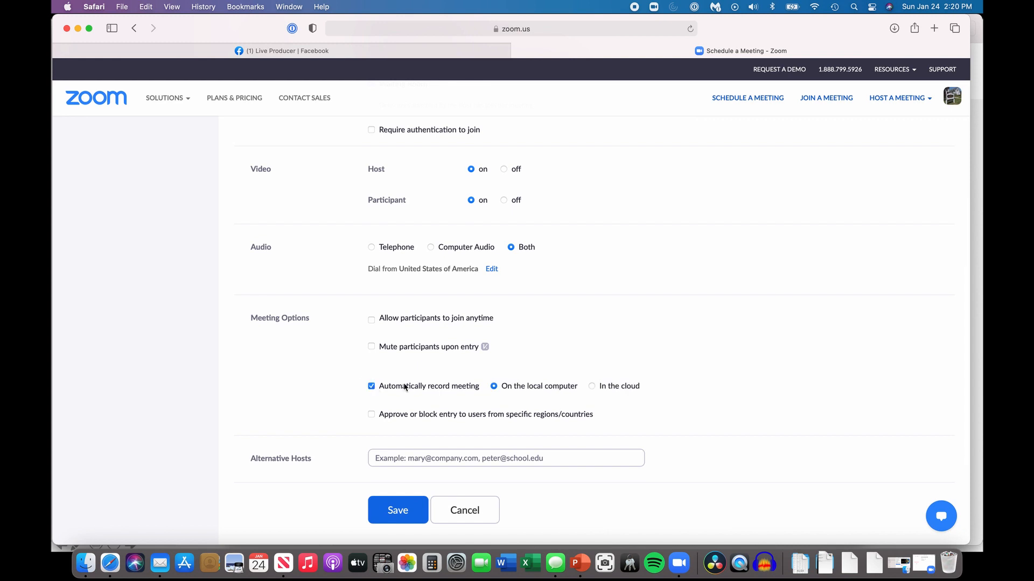
left_click(591, 387)
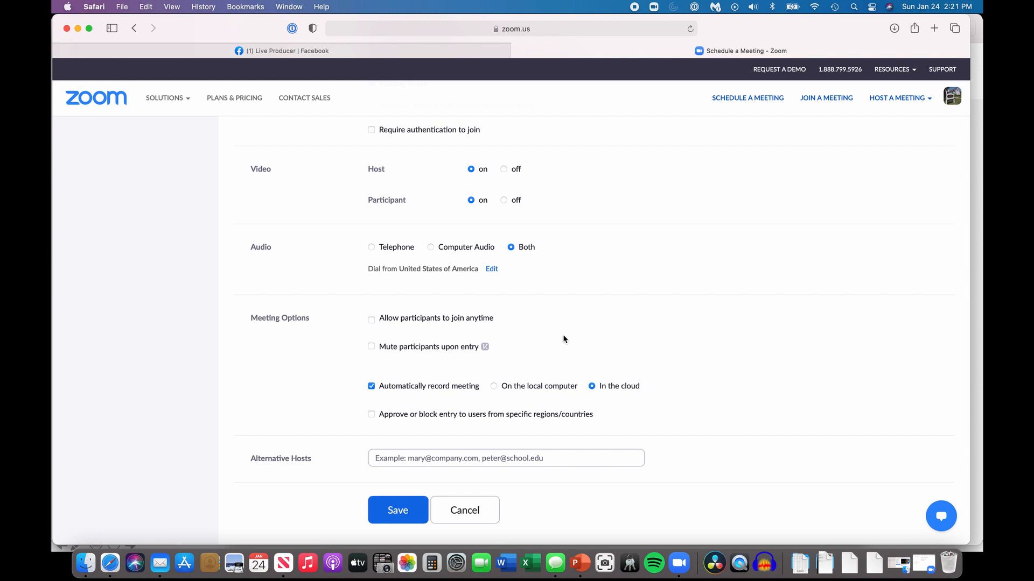
left_click(398, 513)
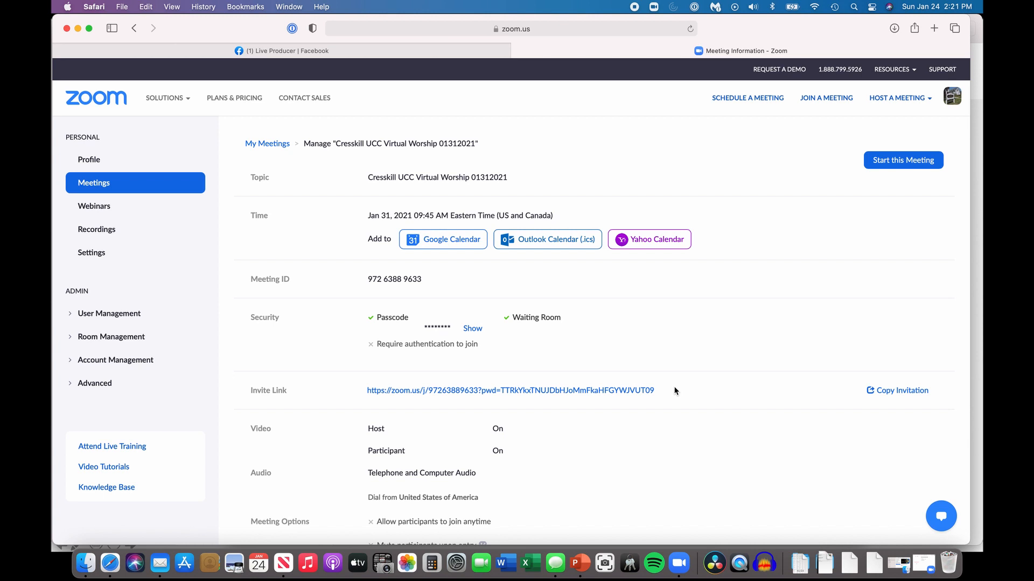
Step: Switch to Facebook and open the live video setup for the Cresskill Congregational Church, UCC page
left_click(386, 51)
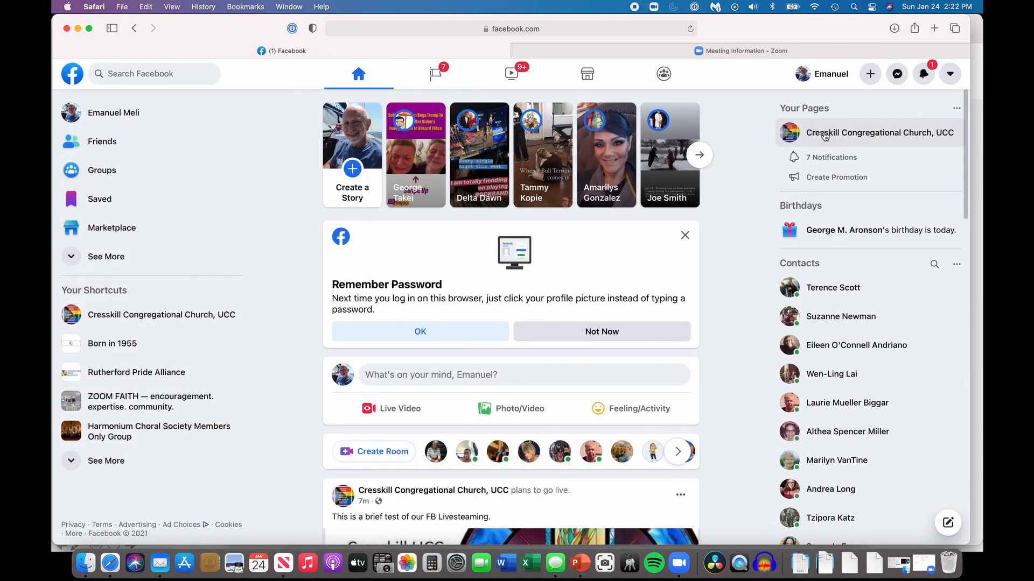
left_click(824, 134)
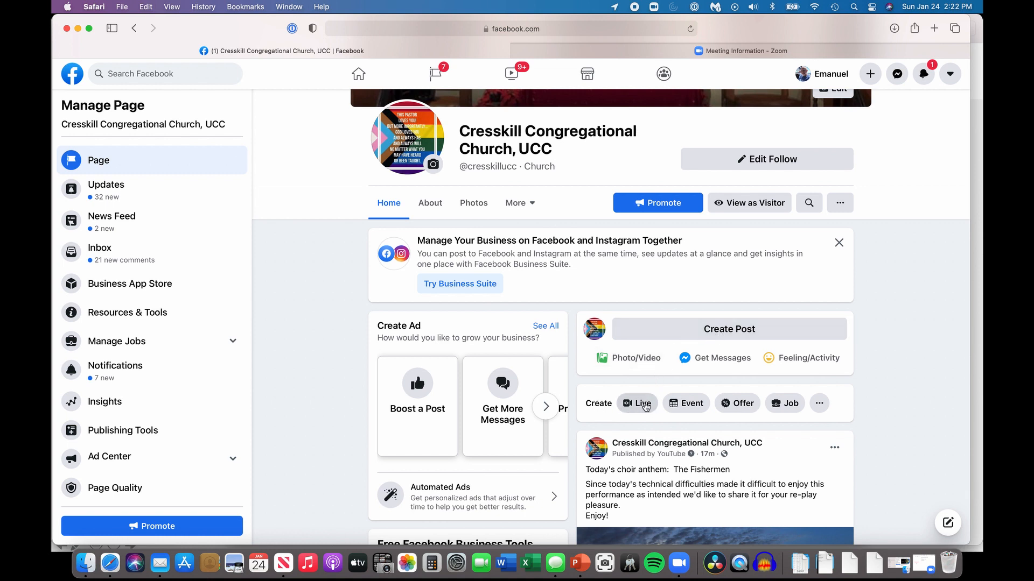
left_click(645, 407)
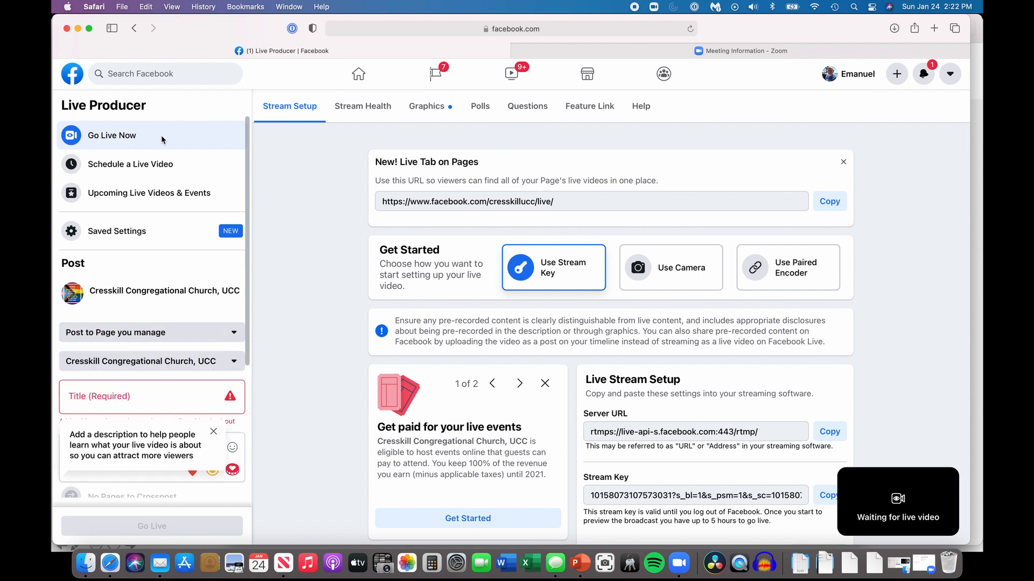
Step: Choose to schedule a live video and set its date to Jan 31, 2021
left_click(146, 168)
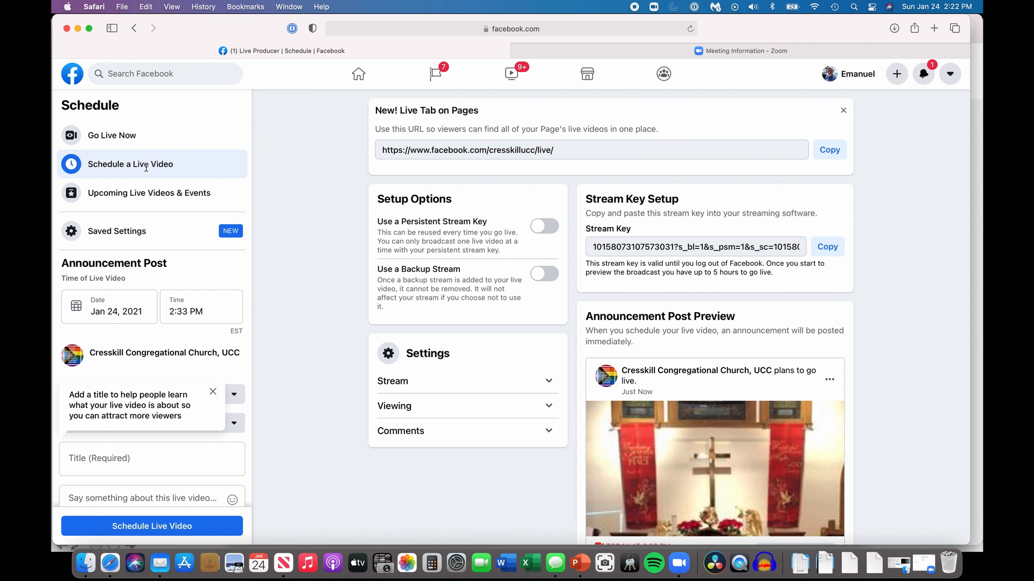
left_click(146, 316)
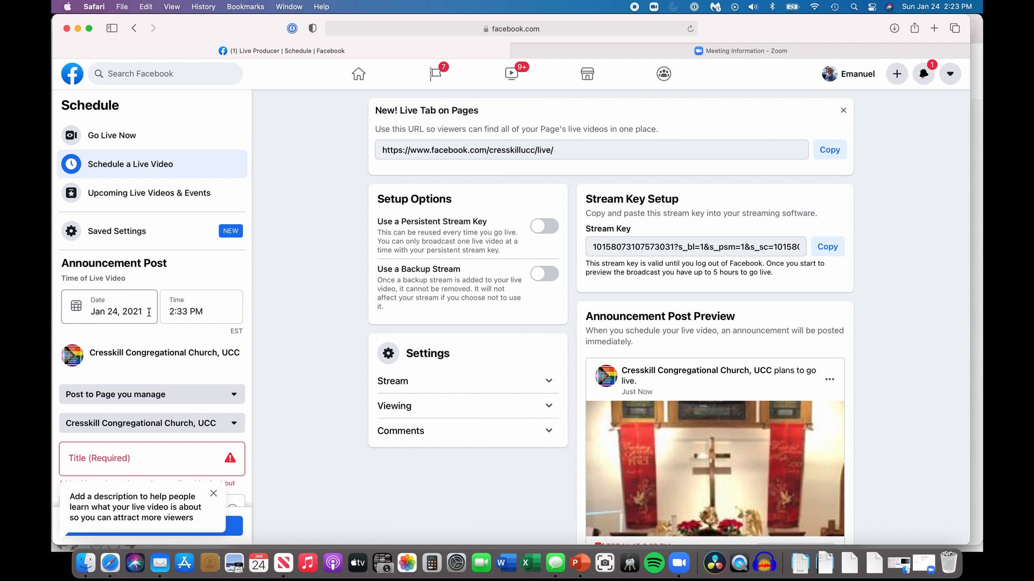
left_click(149, 313)
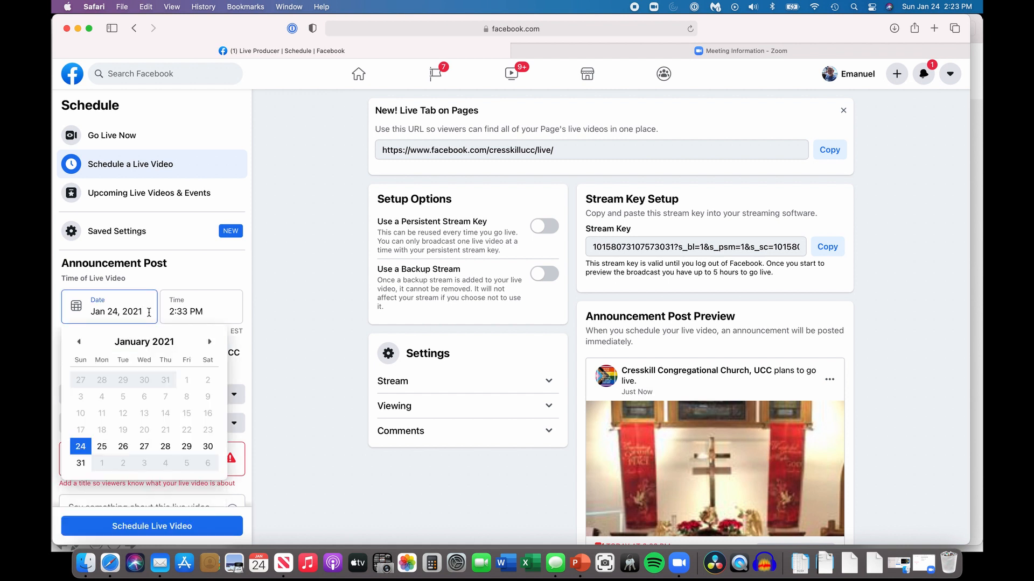
left_click(81, 464)
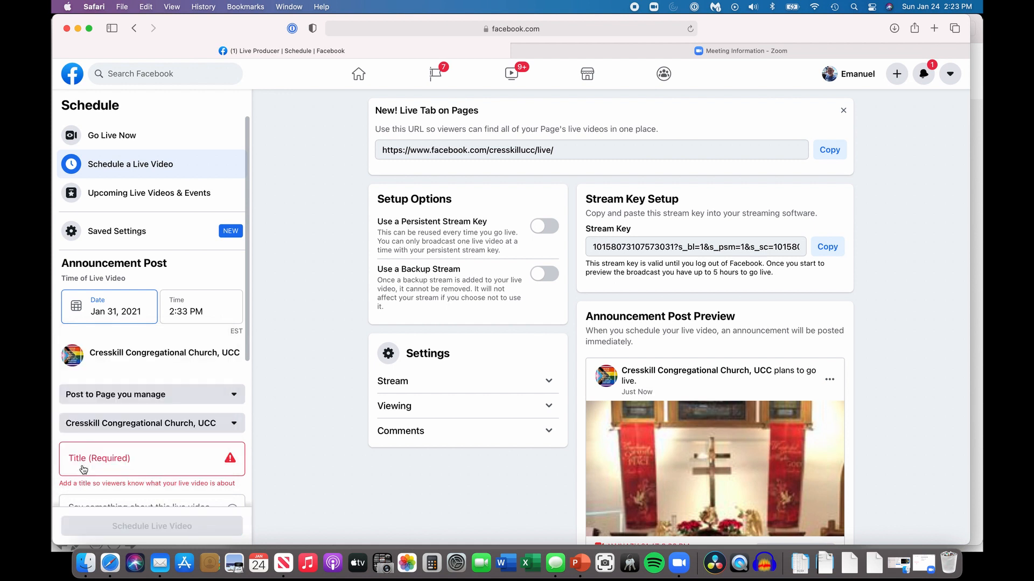
Step: Set the start time of the scheduled live video to 10:00 AM
left_click(210, 310)
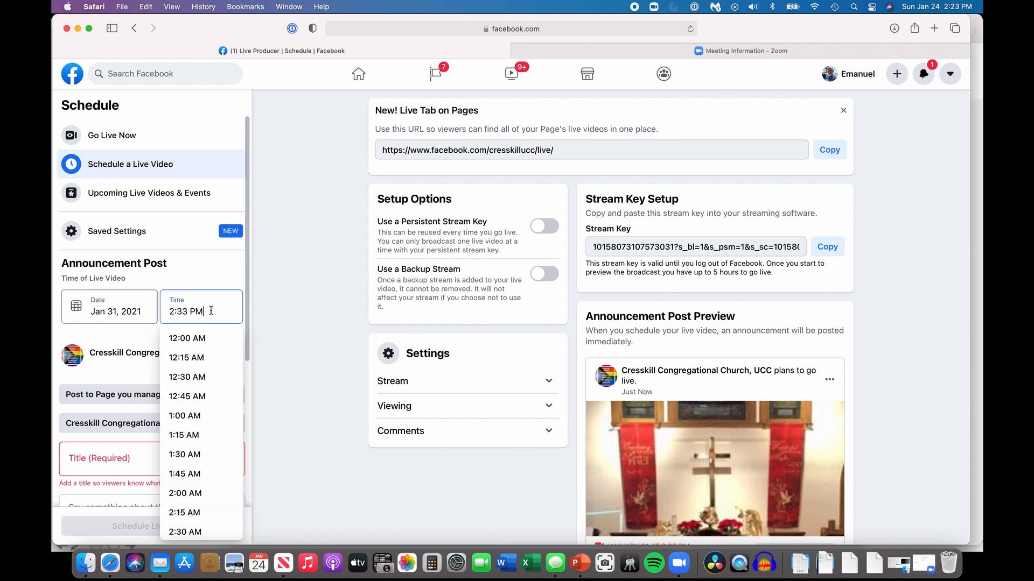
scroll(199, 387, "down", 3)
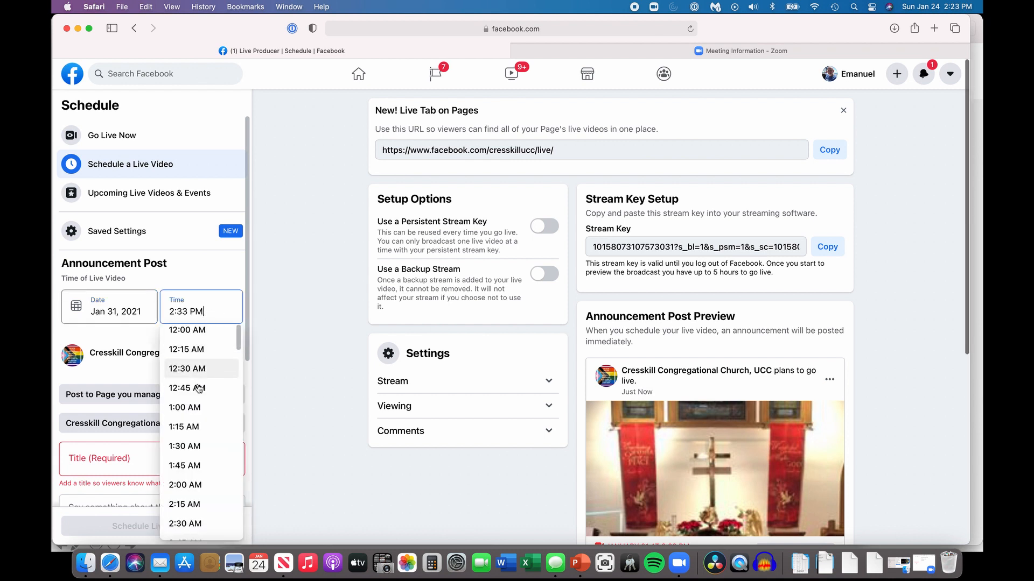
scroll(199, 387, "down", 15)
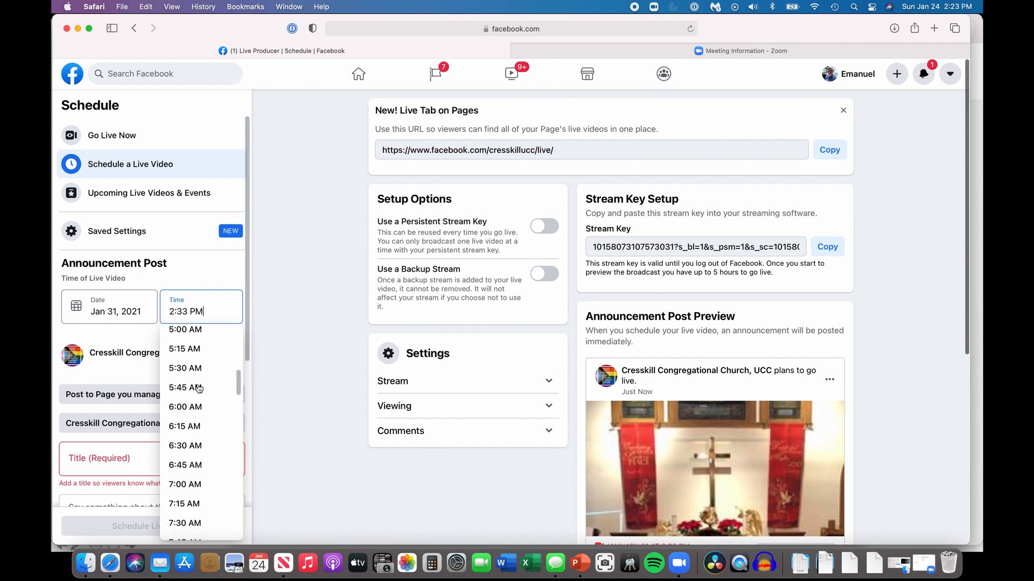
scroll(199, 388, "down", 1)
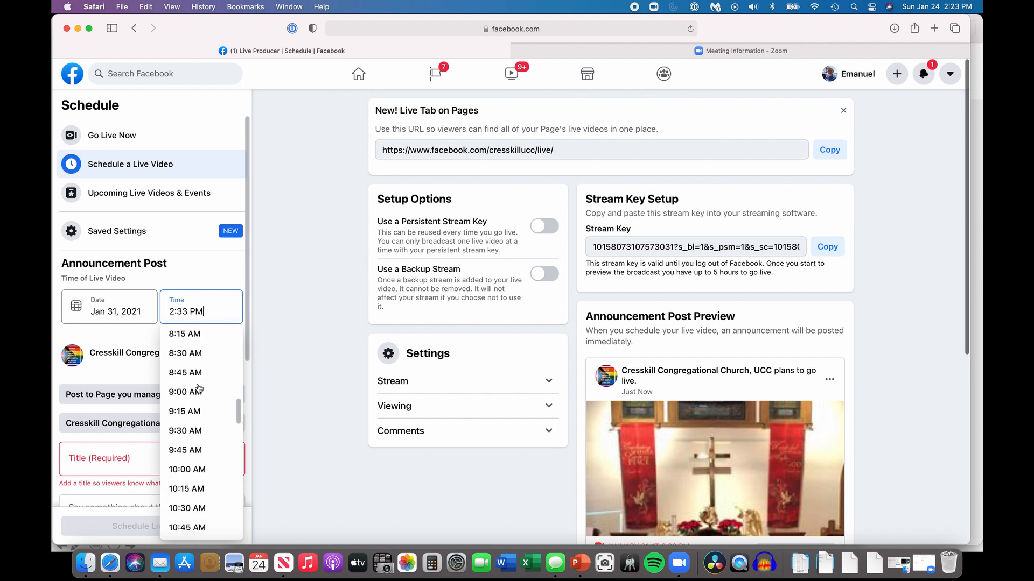
left_click(192, 471)
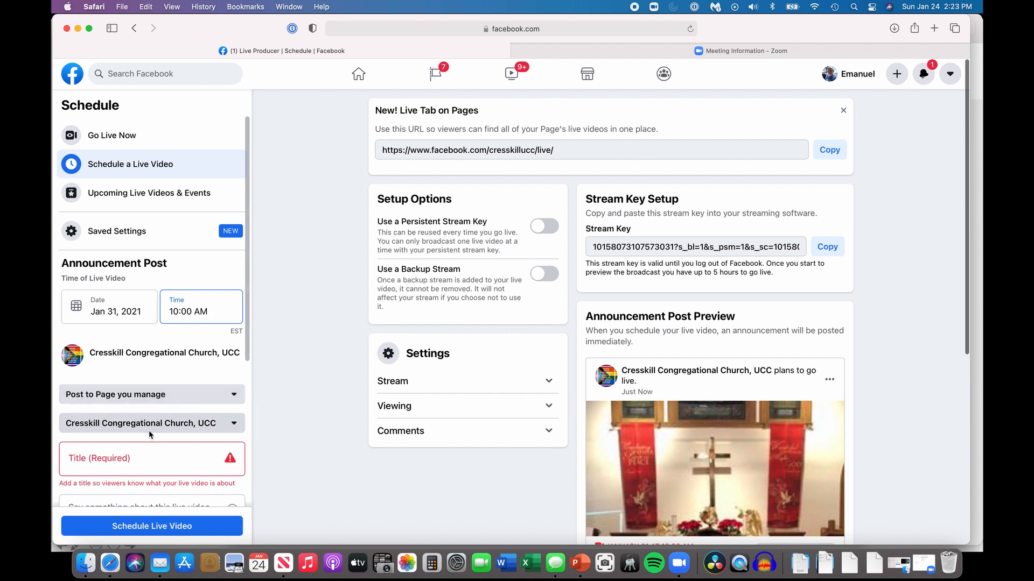
Step: Enter "Cresskill UCC Virtual Worship 01/31/2021" as the title of the live video
scroll(161, 431, "down", 5)
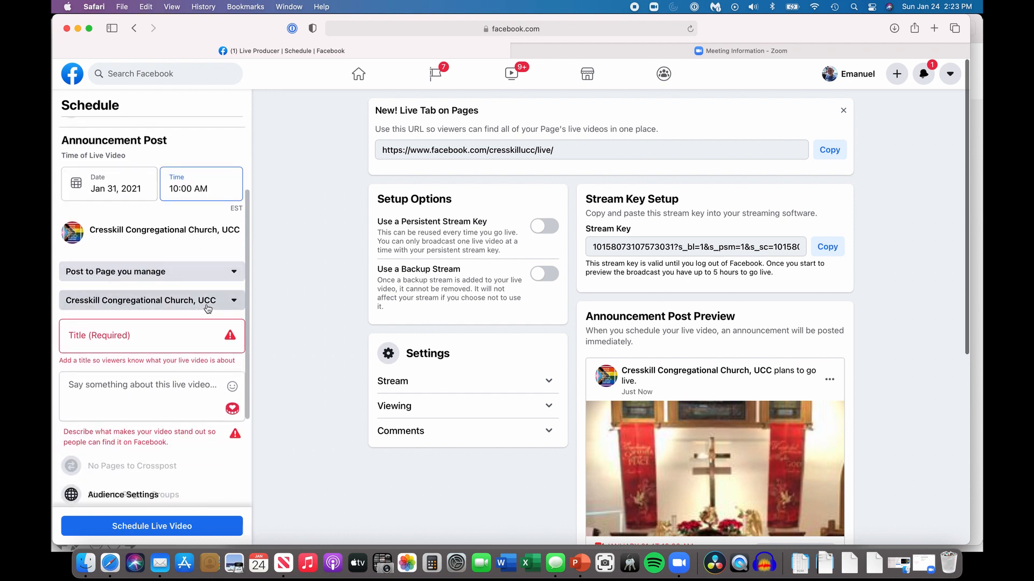
left_click(157, 335)
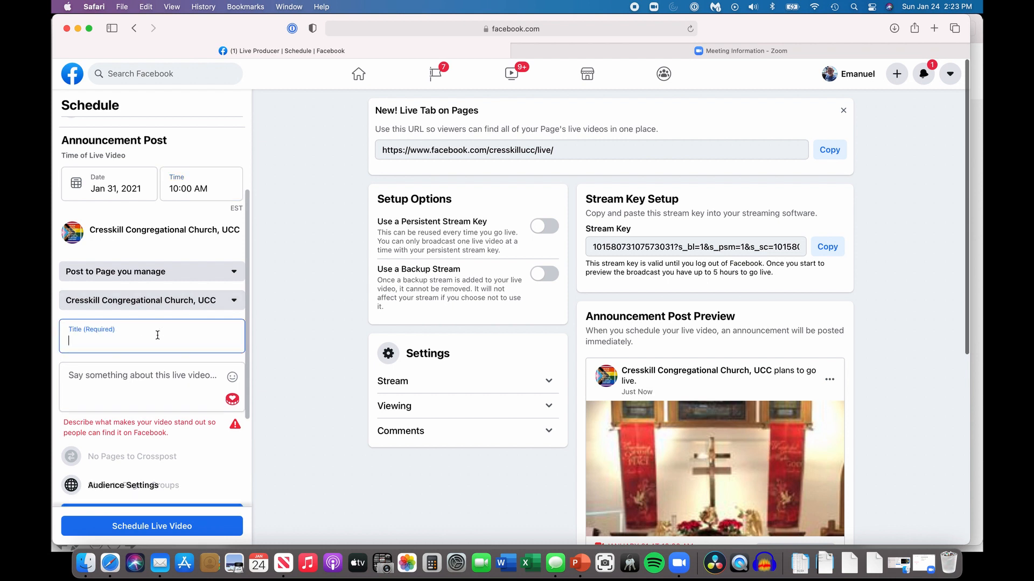
type("Cresskill UCC Virtual Worship ")
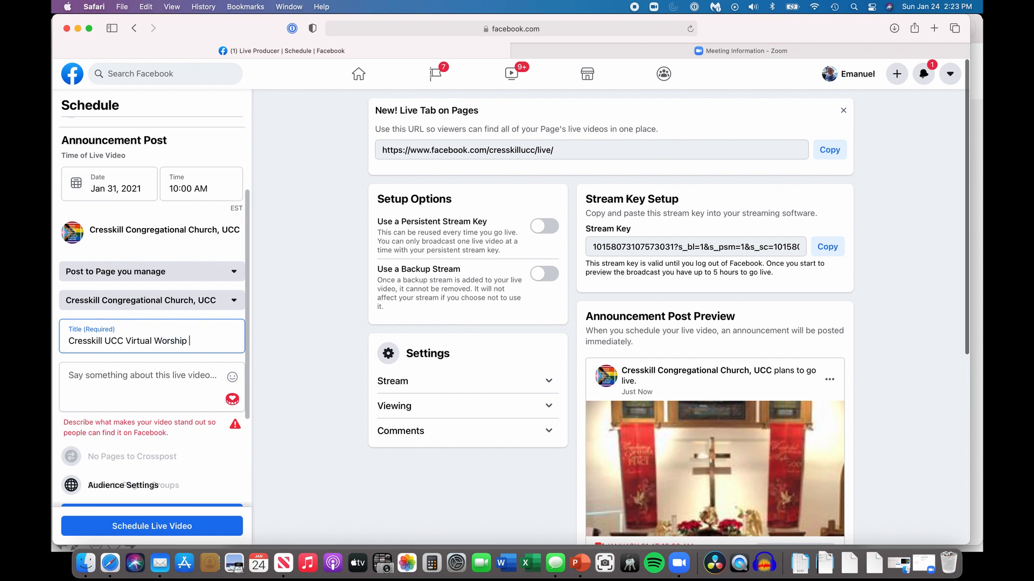
type("01312021")
left_click(200, 341)
type("/")
left_click(213, 341)
type("/")
Step: Describe the live video as "Fourth Sunday after Epiphany" and, below a blank line, "Join our worship via Zoom or FaceBook Live."
left_click(141, 378)
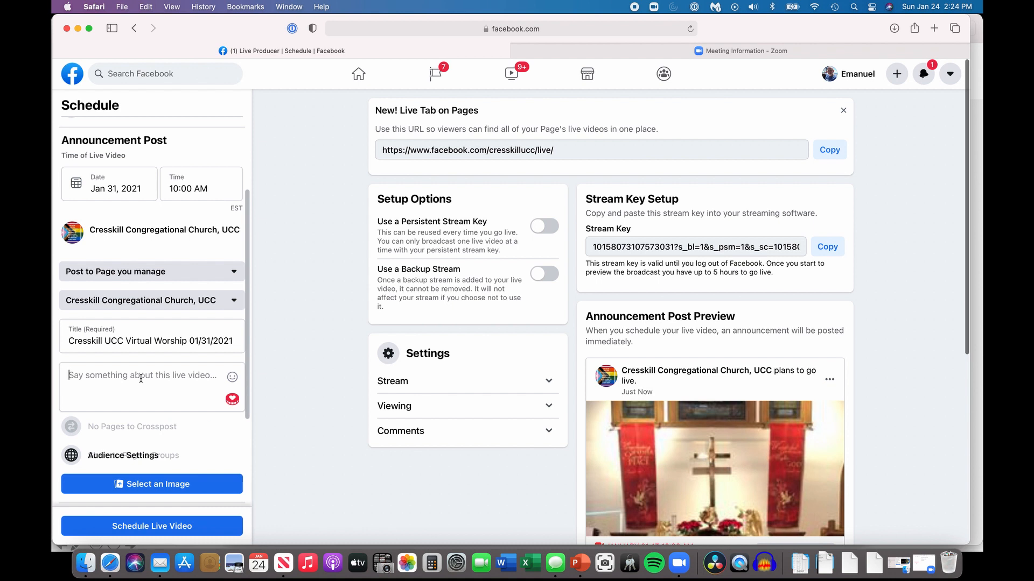
type("F")
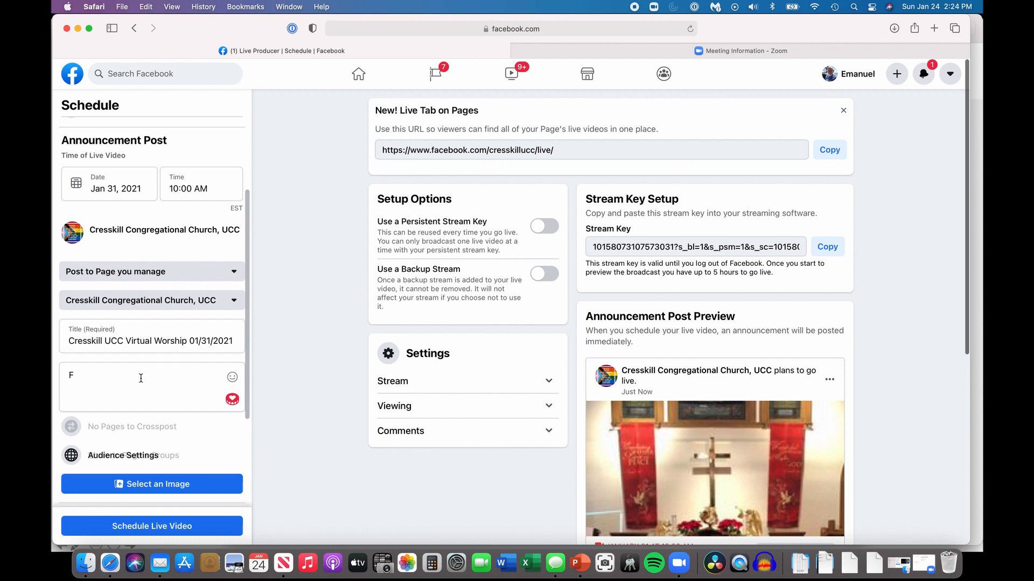
type("ourth ")
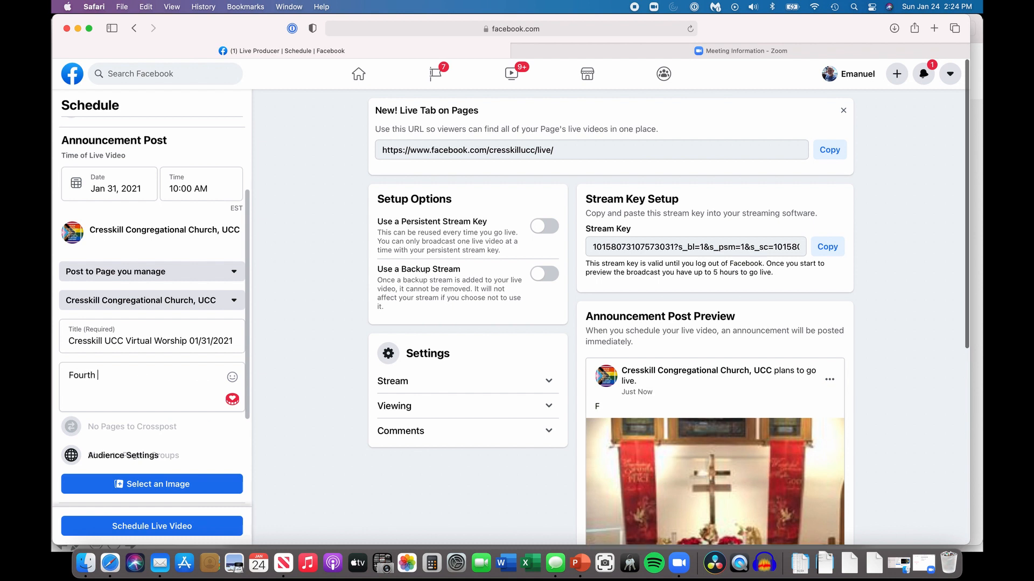
type("Sunday after Epiphanyt")
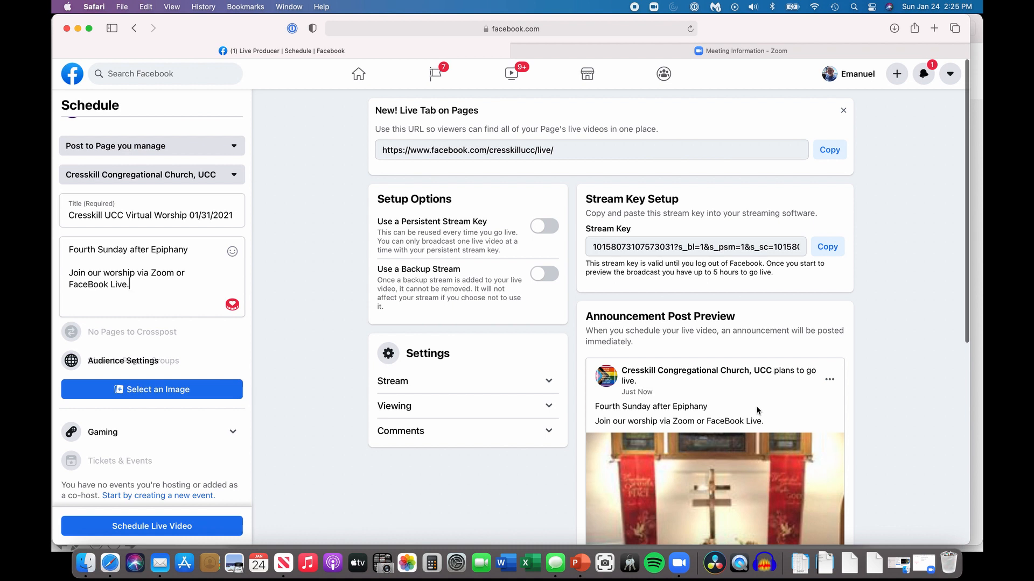
Step: Upload the desktop image "Screen Shot 2021-01-19 at 3.51.18 PM" as the announcement post's picture
scroll(756, 410, "down", 5)
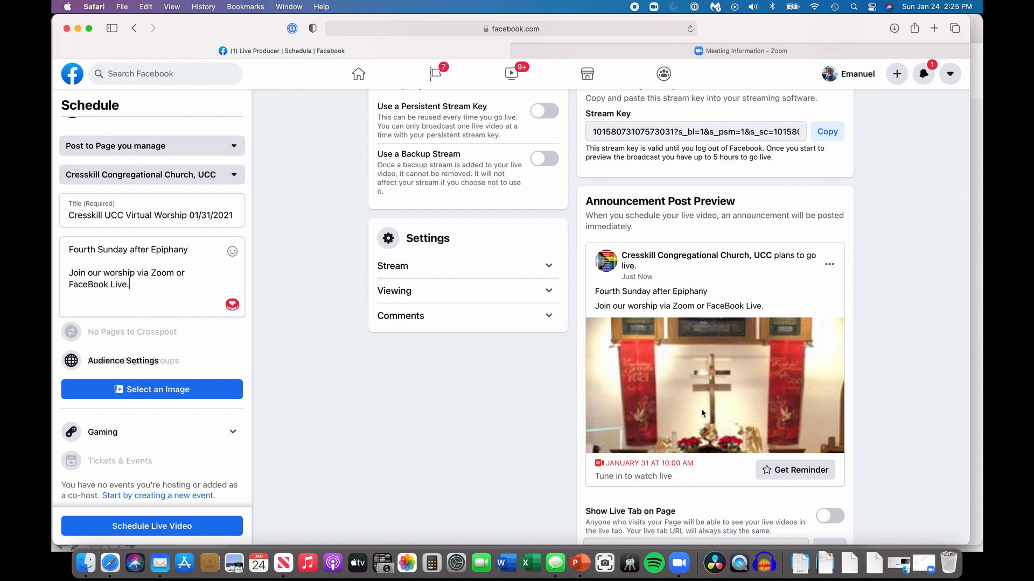
left_click(164, 392)
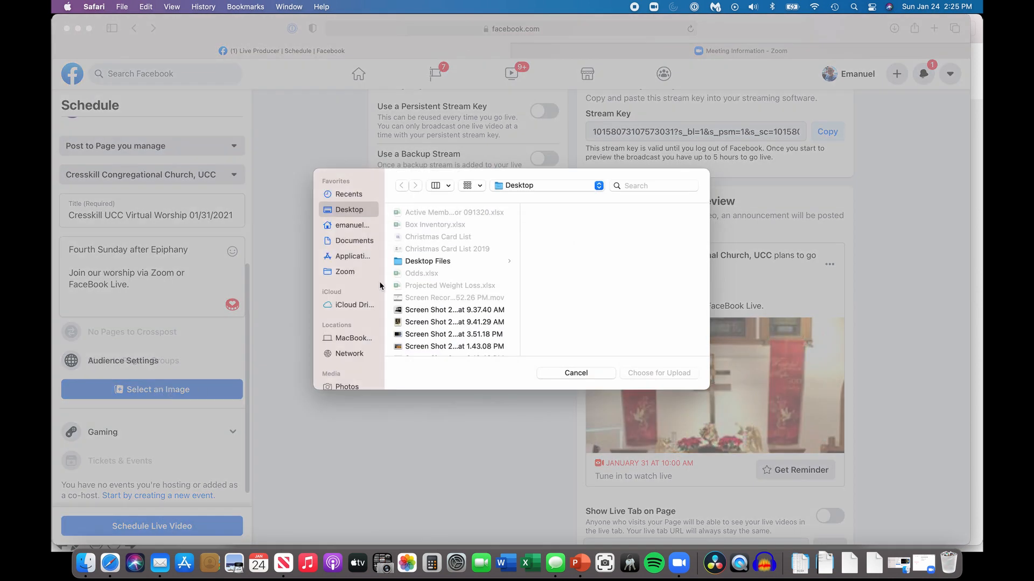
left_click(440, 335)
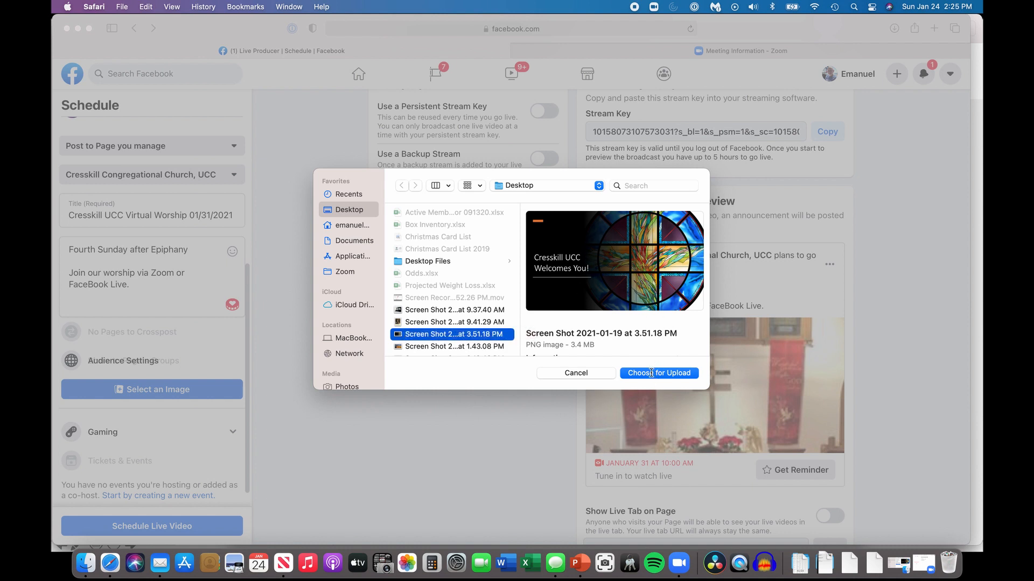
left_click(651, 372)
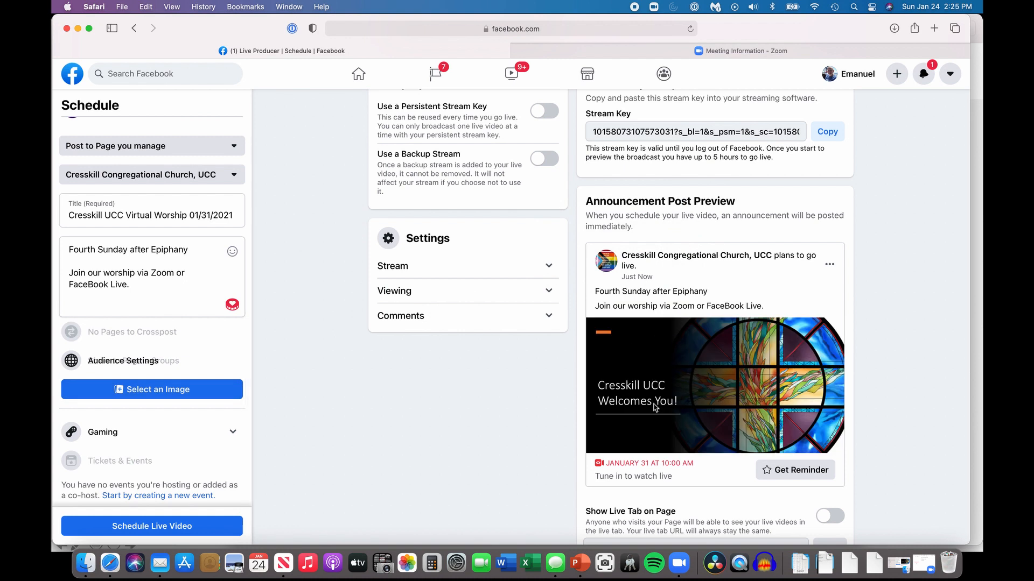
Step: Schedule the live video and close the confirmation message
scroll(331, 368, "down", 2)
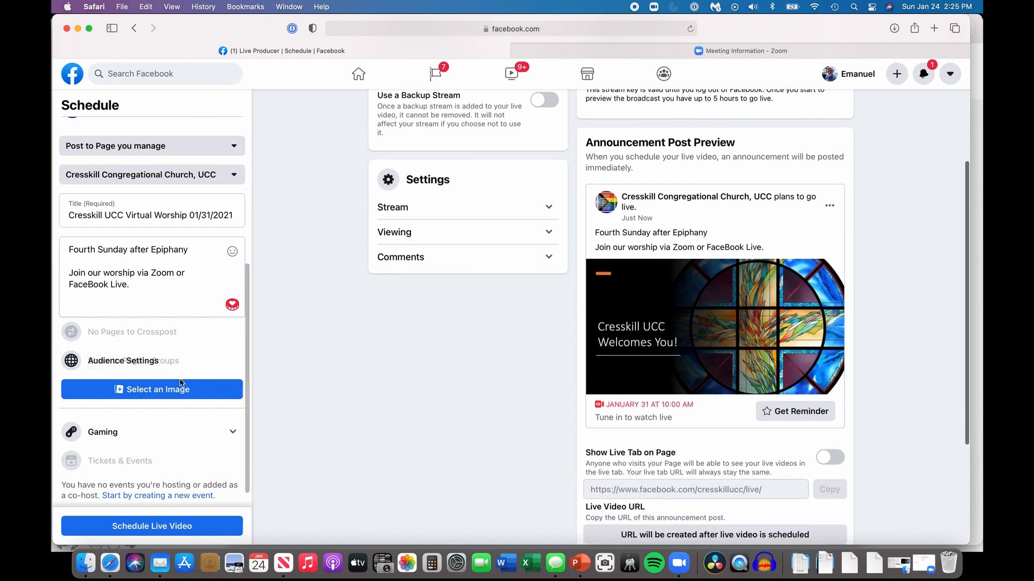
scroll(180, 379, "down", 1)
scroll(180, 382, "up", 1)
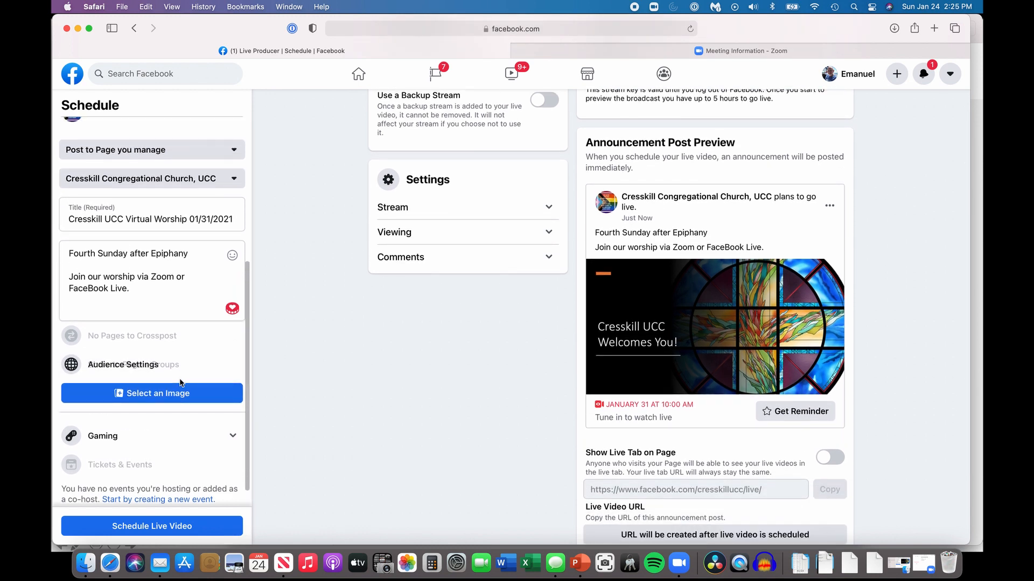
left_click(149, 527)
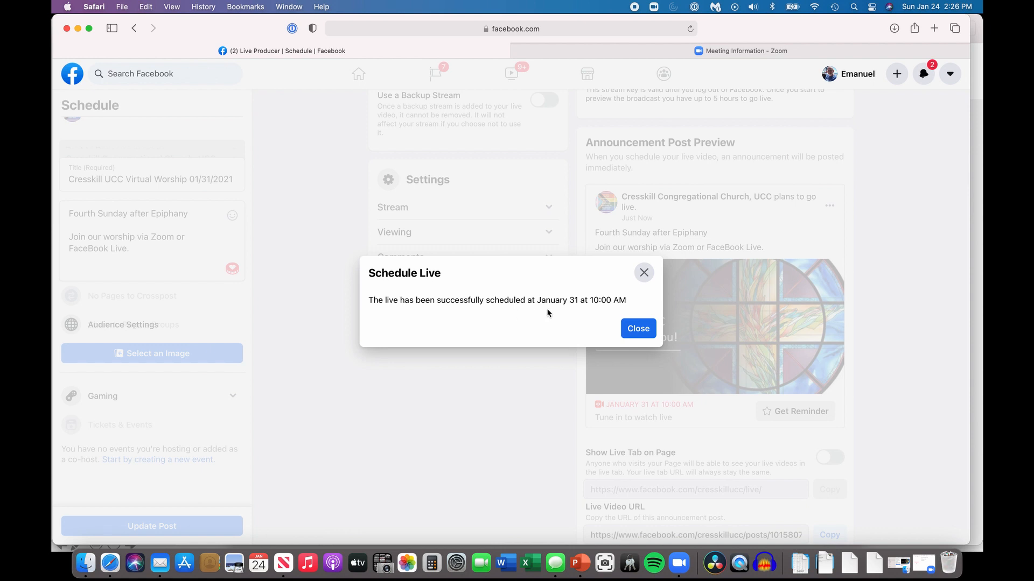
left_click(637, 329)
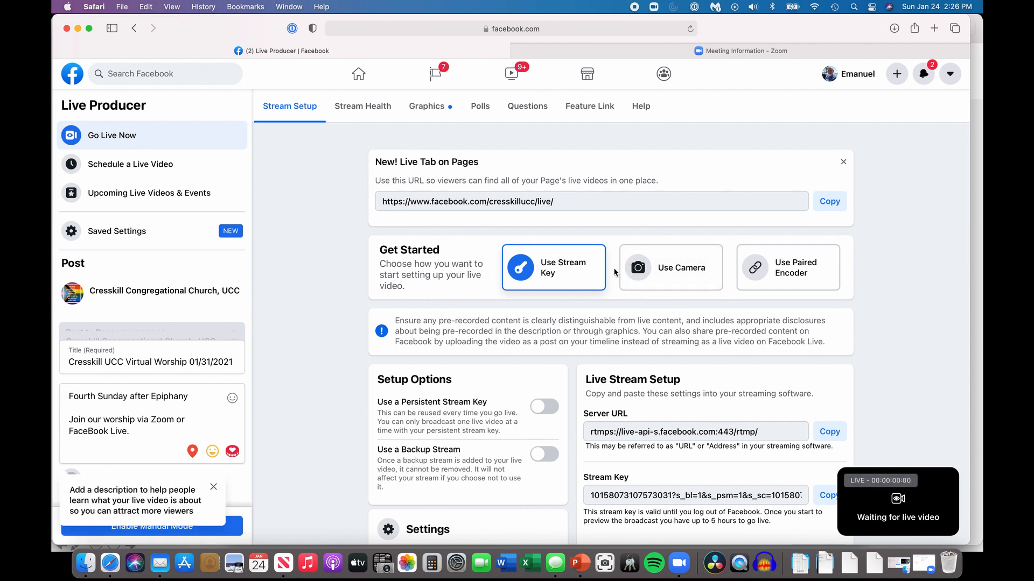
Step: Review the live stream setup details, including the server URL, stream key and live page URL
scroll(614, 271, "down", 3)
scroll(614, 272, "down", 4)
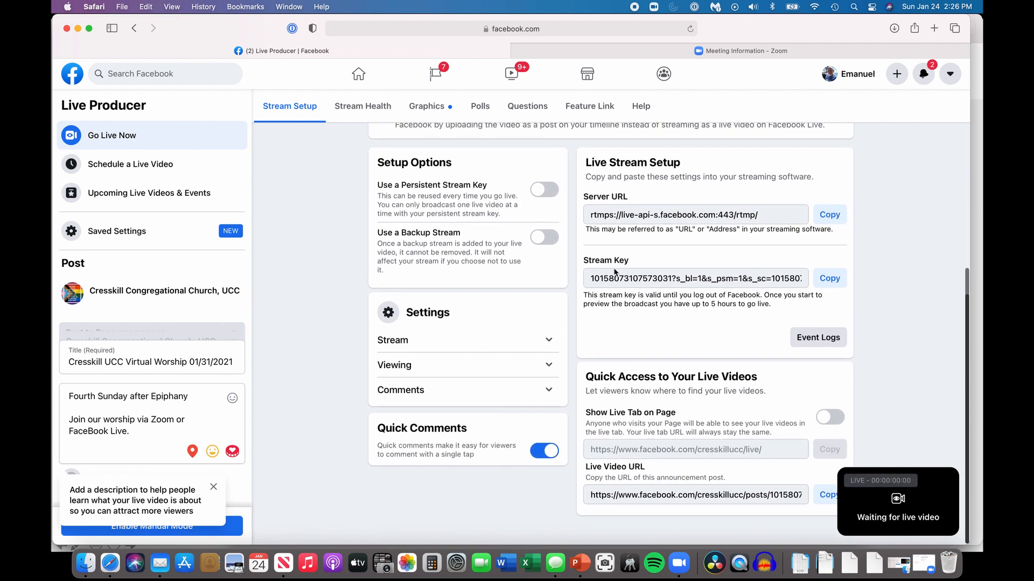
scroll(614, 268, "up", 3)
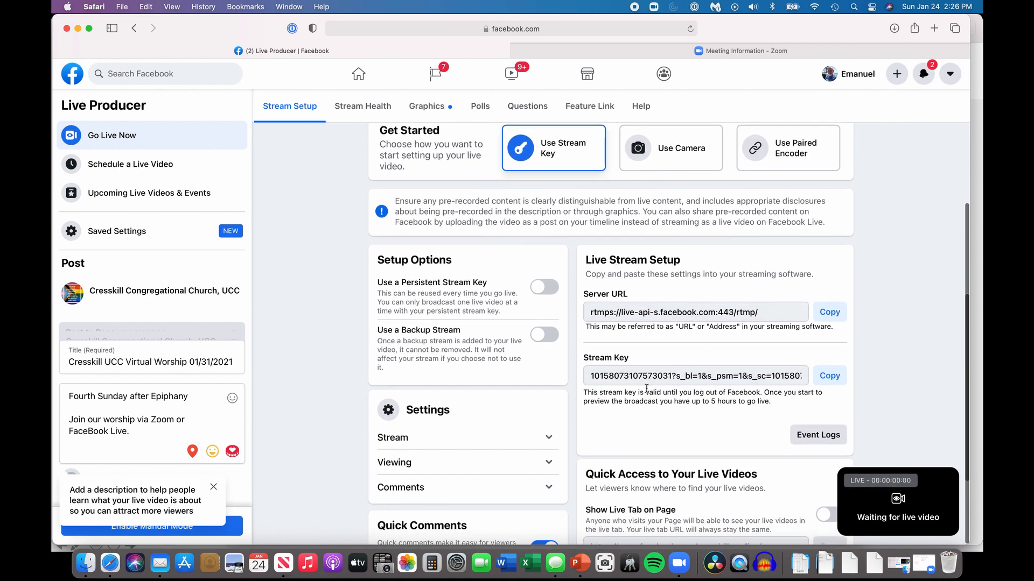
scroll(644, 383, "up", 1)
scroll(645, 384, "up", 3)
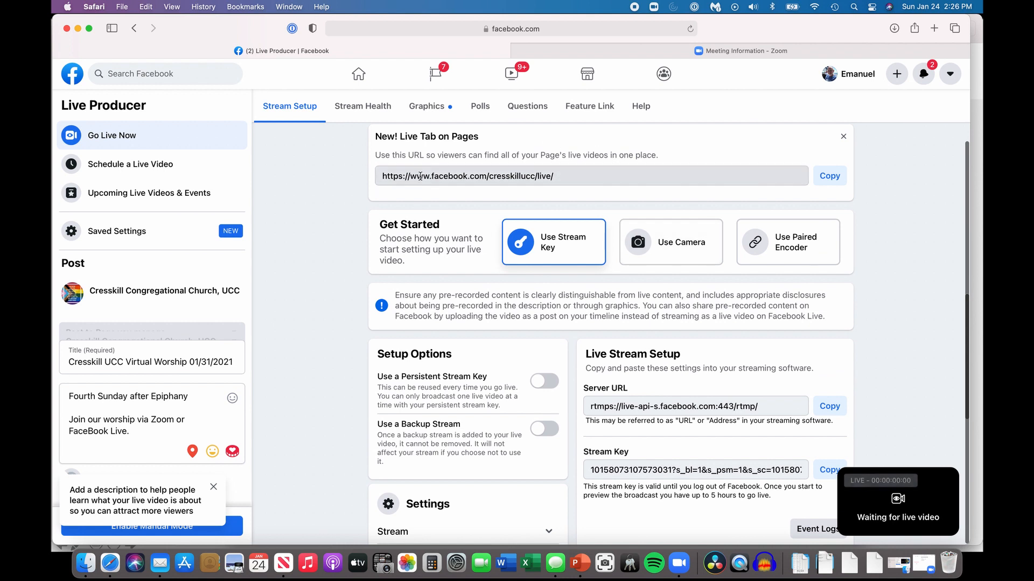
scroll(607, 216, "down", 3)
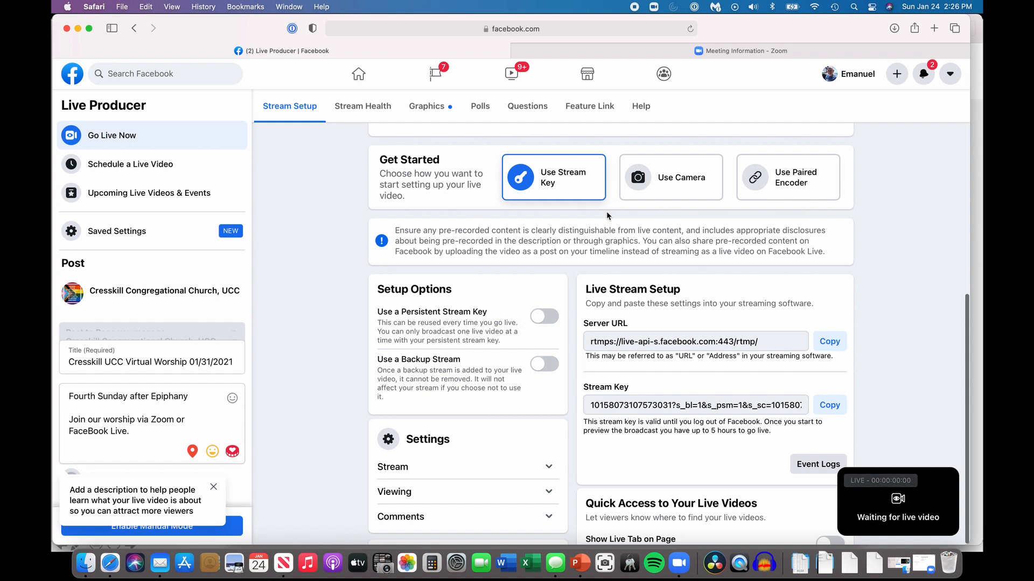
Step: Switch to the Zoom meeting page and open the custom live streaming service settings for the worship meeting
left_click(596, 49)
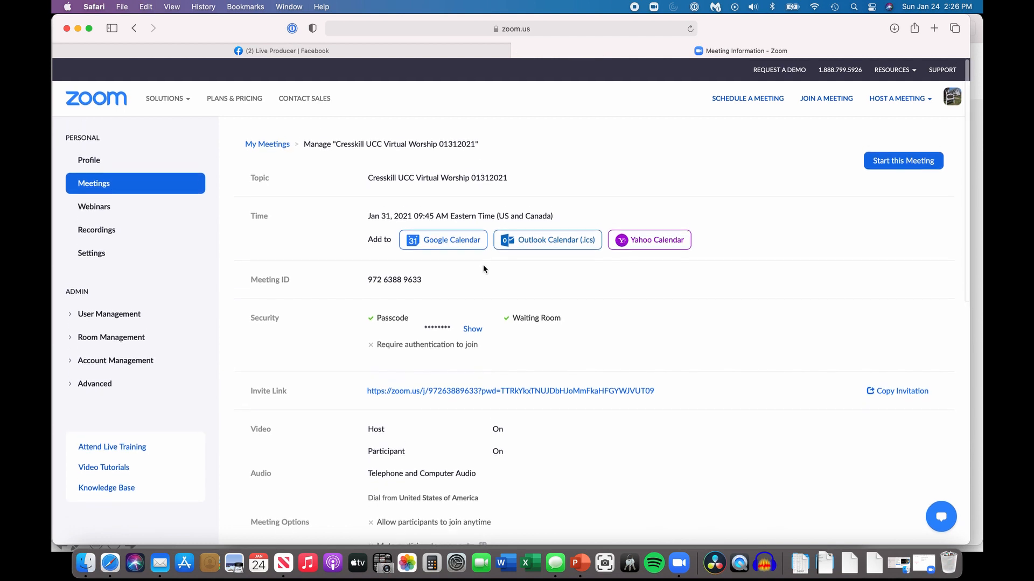
scroll(483, 268, "down", 2)
scroll(483, 268, "down", 6)
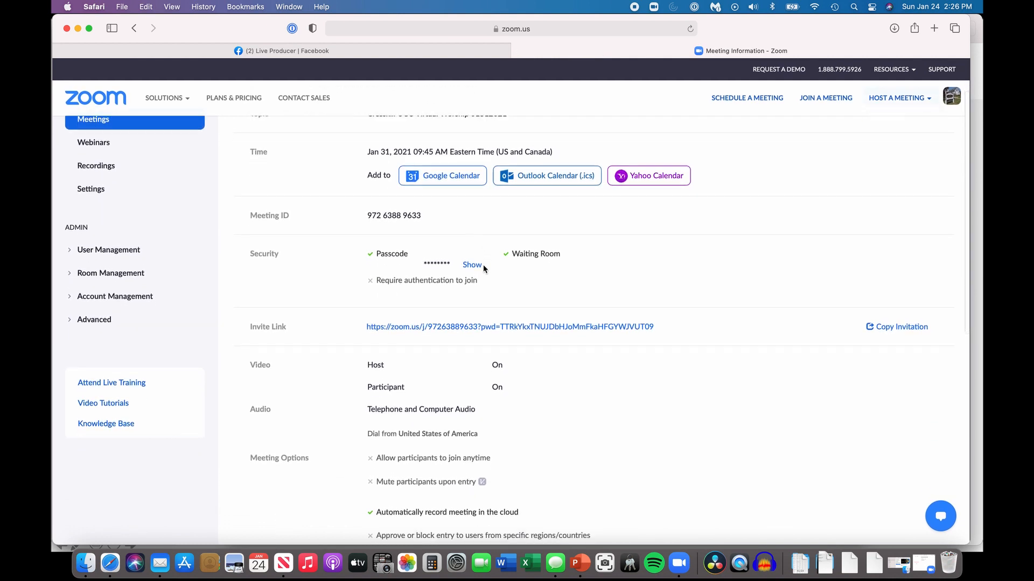
scroll(483, 268, "down", 3)
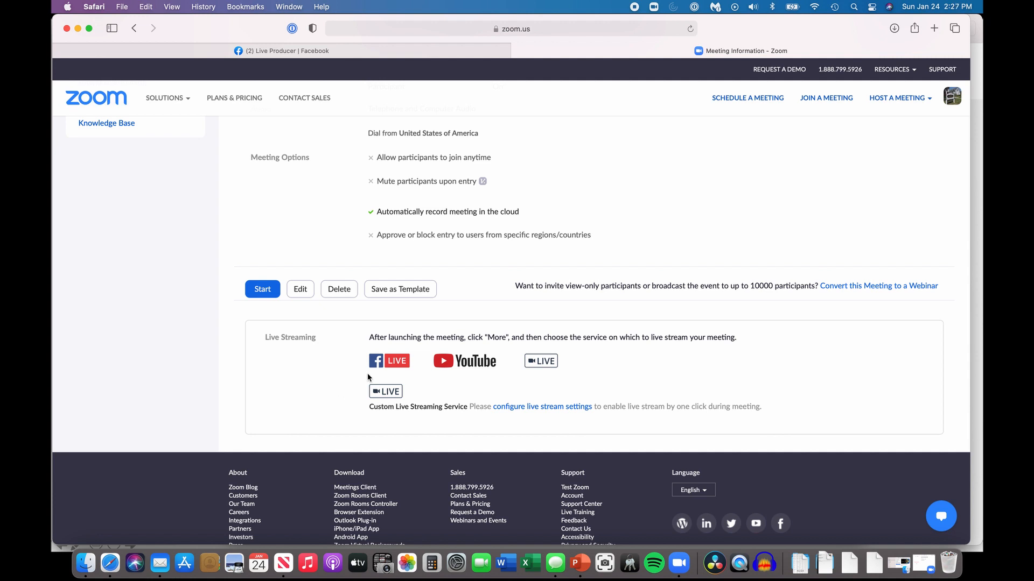
left_click(533, 409)
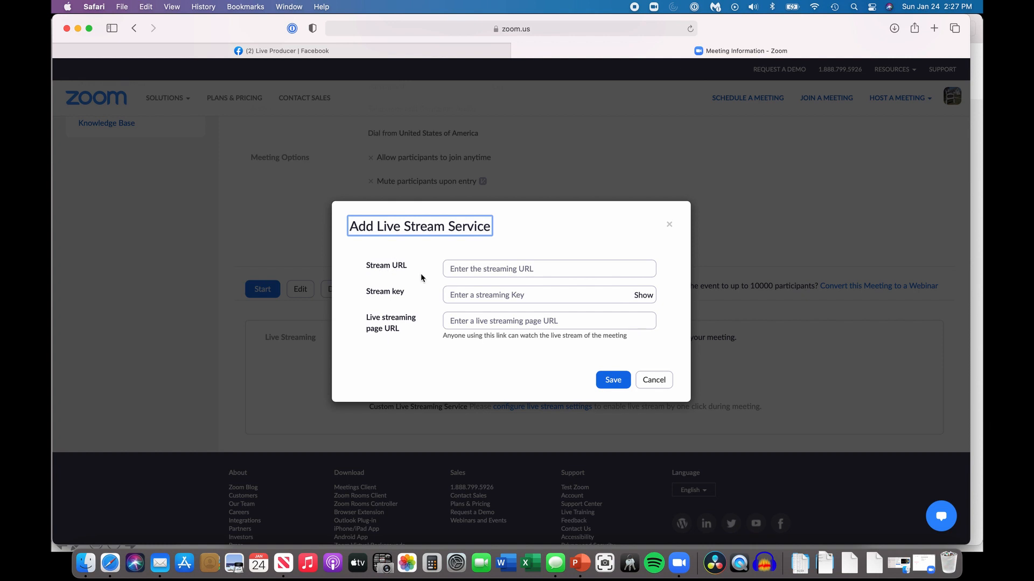
left_click(466, 271)
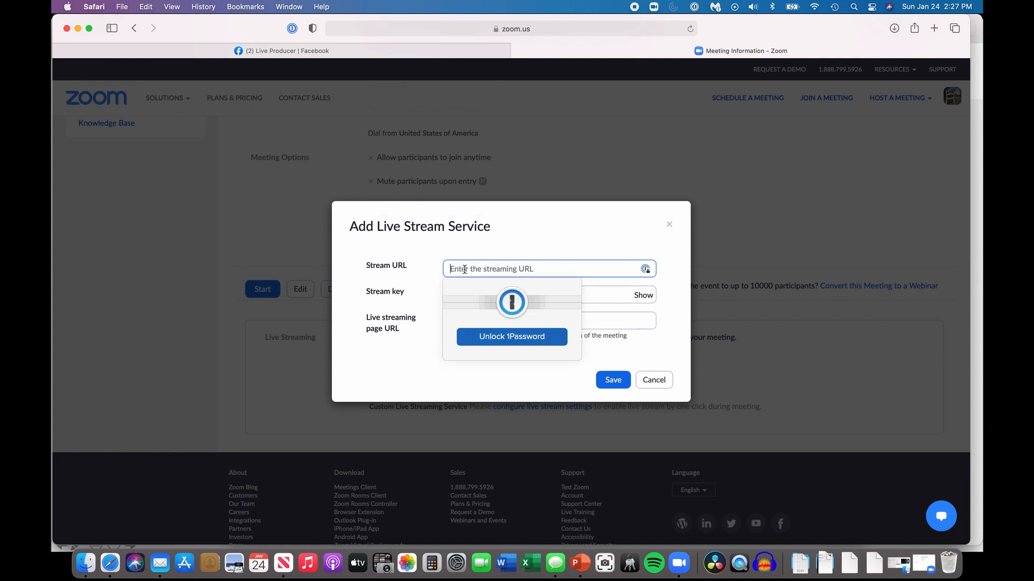
left_click(532, 247)
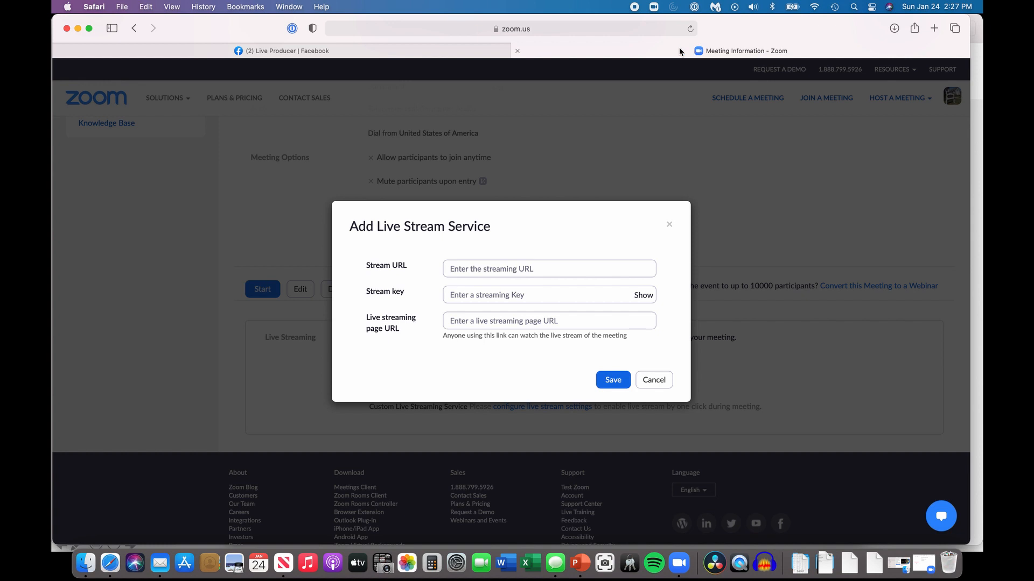
Step: Copy the server URL rtmps://live-api-s.facebook.com:443/rtmp/ from Facebook Live Producer into the Stream URL of Zoom's live stream service
left_click(434, 51)
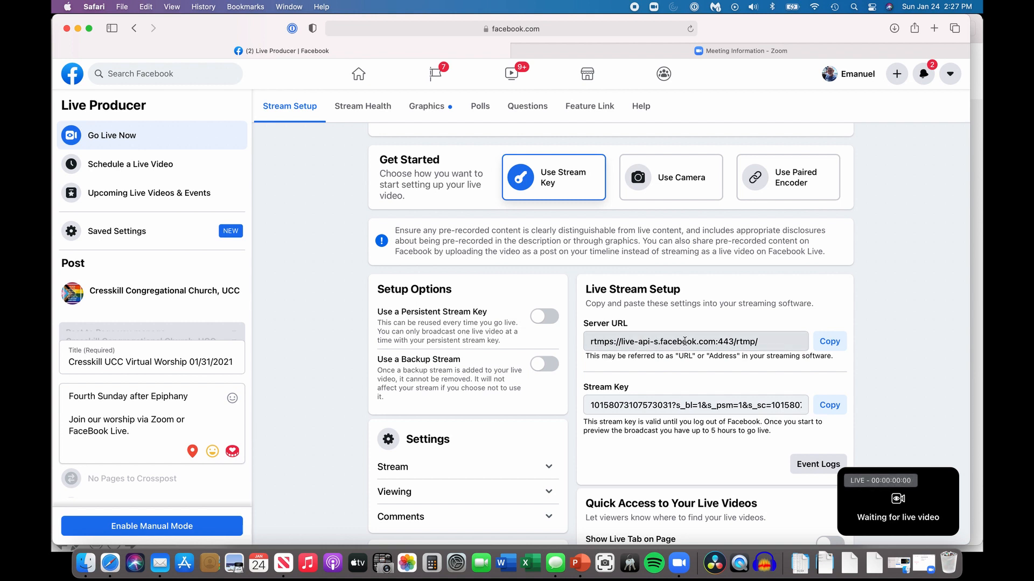
left_click(823, 343)
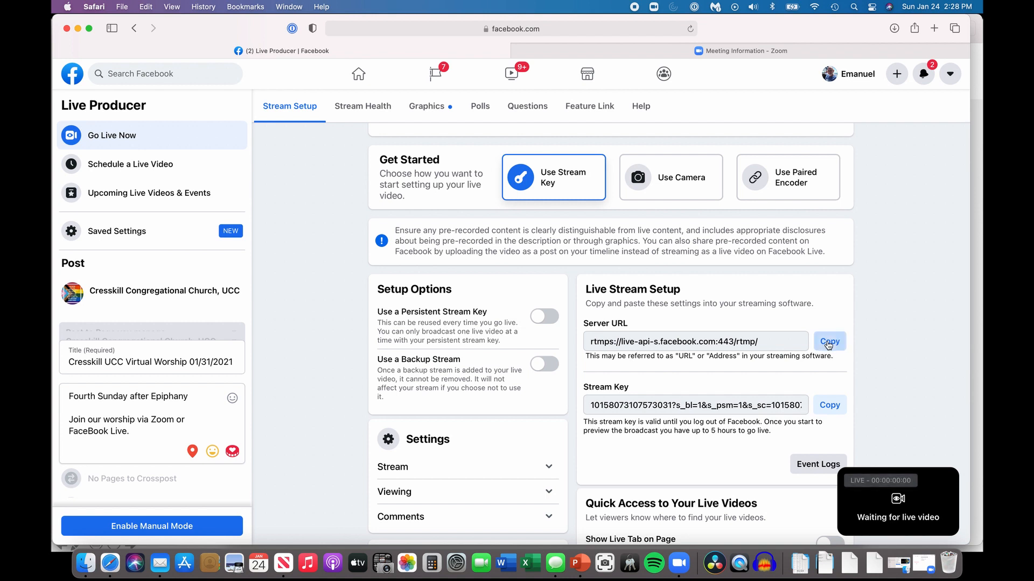
left_click(700, 51)
left_click(492, 270)
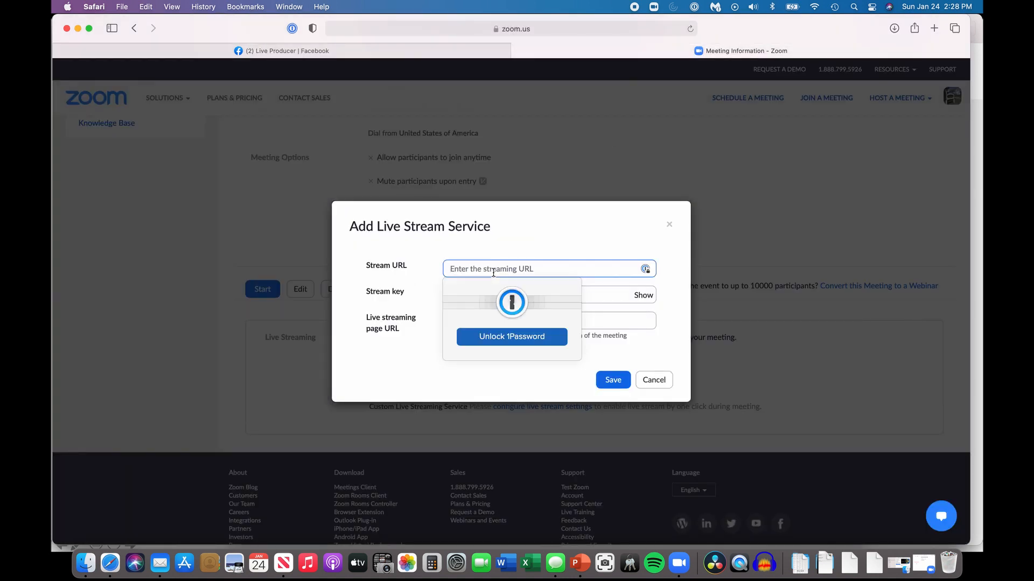
key("super+v")
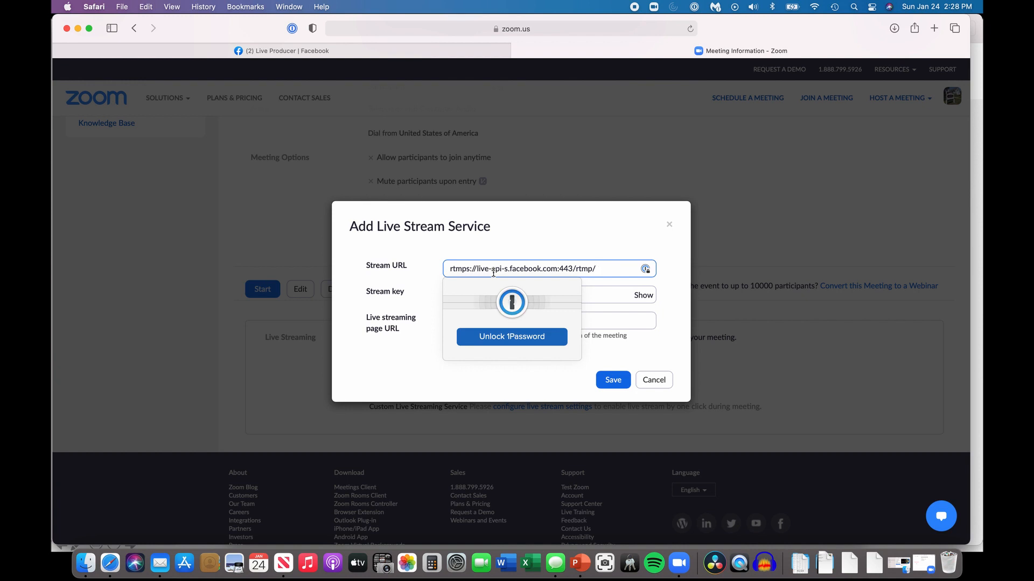
Step: Copy the stream key from Facebook Live Producer and paste it as the Stream key of Zoom's live stream service
key("Tab")
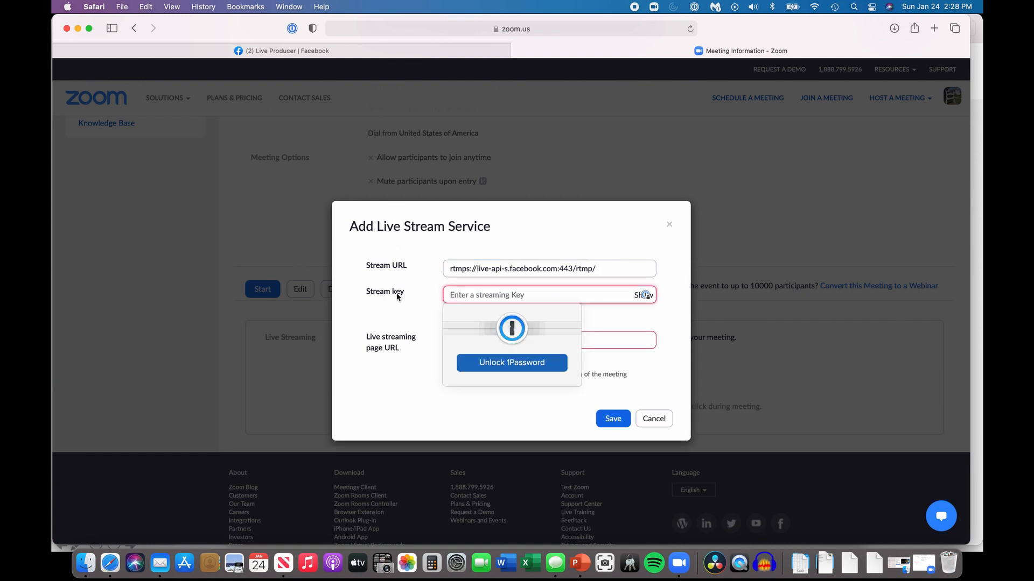
left_click(361, 47)
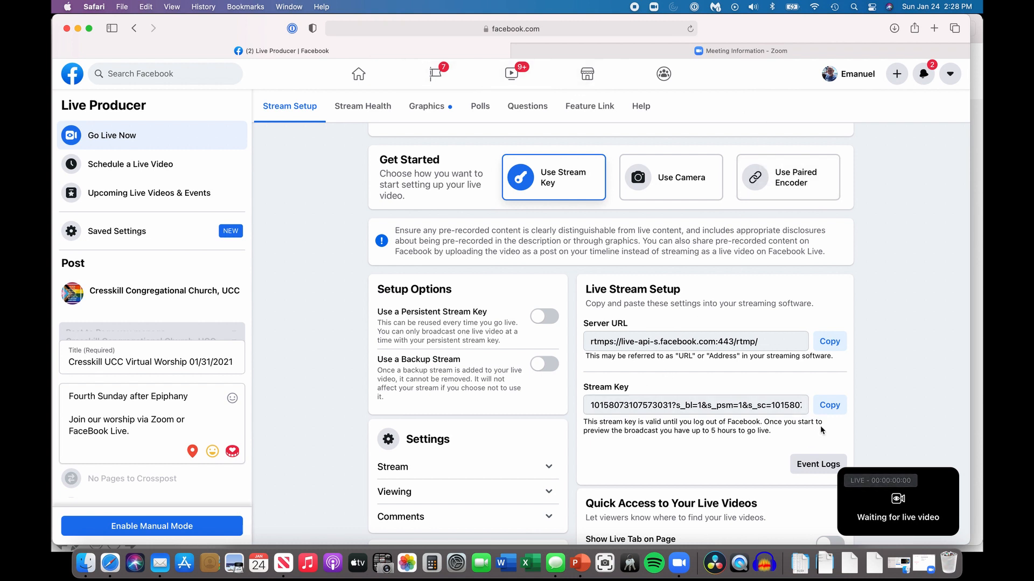
left_click(830, 407)
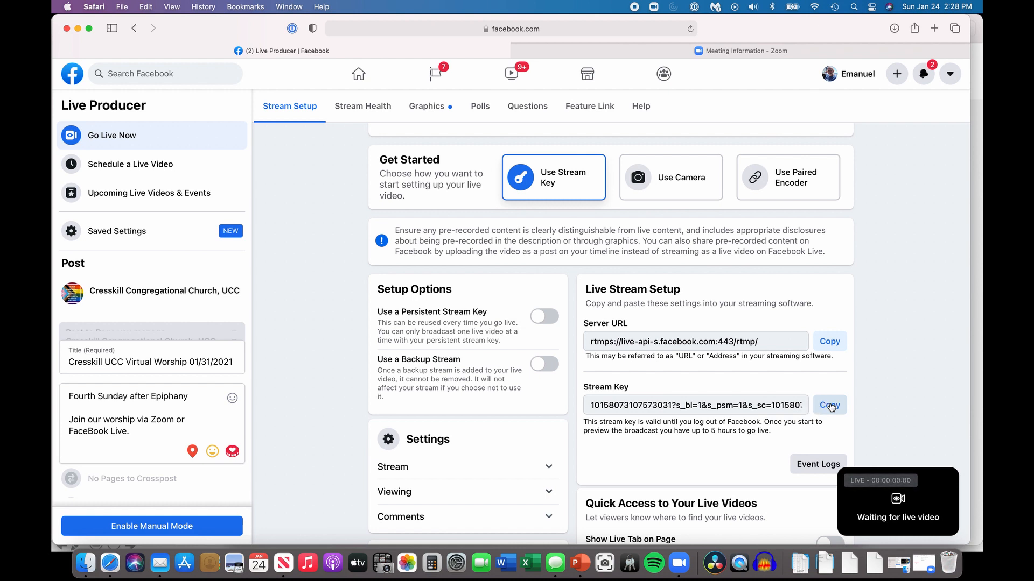
left_click(732, 52)
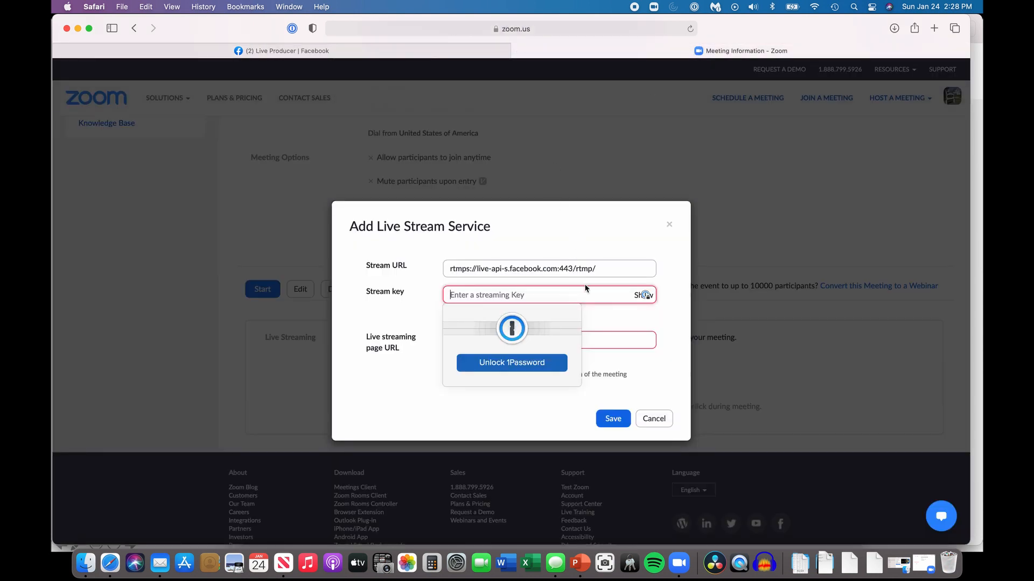
key("super+v")
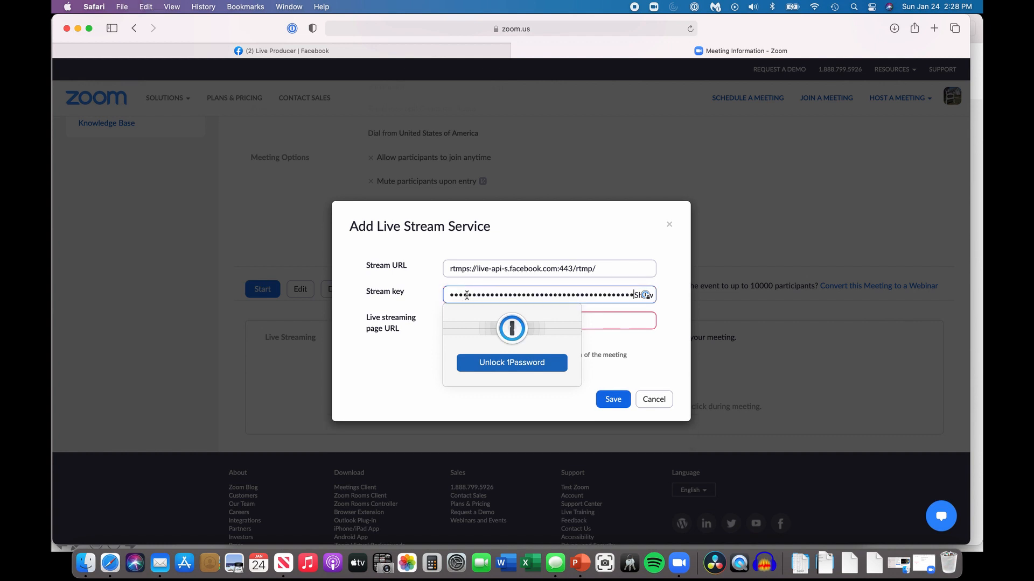
left_click(637, 322)
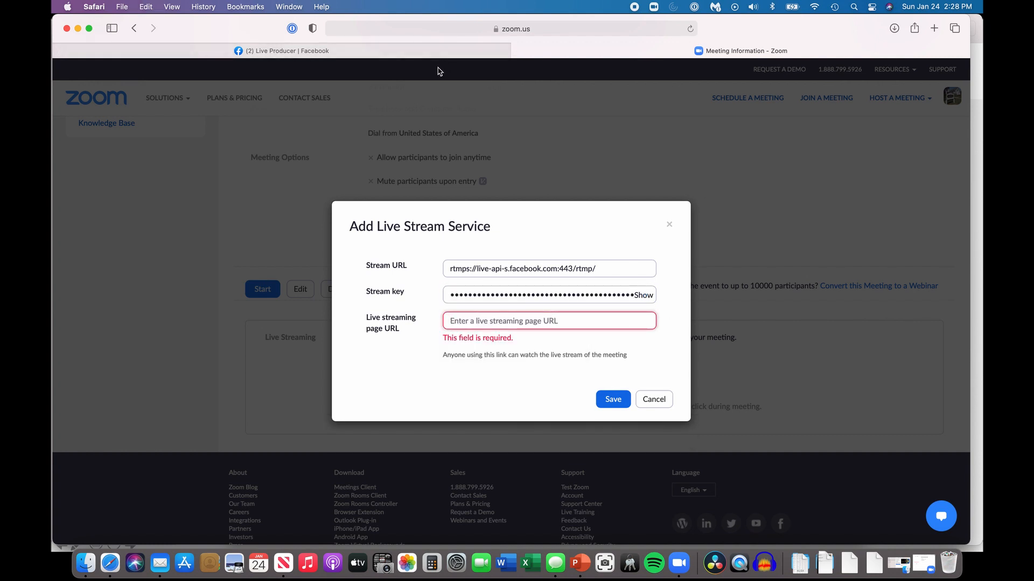
left_click(385, 50)
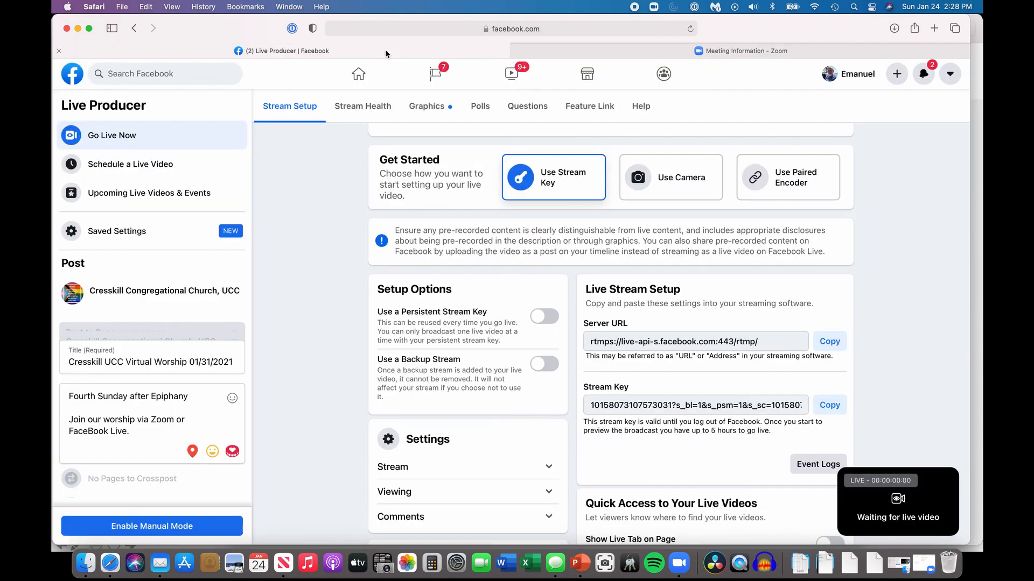
scroll(548, 262, "up", 3)
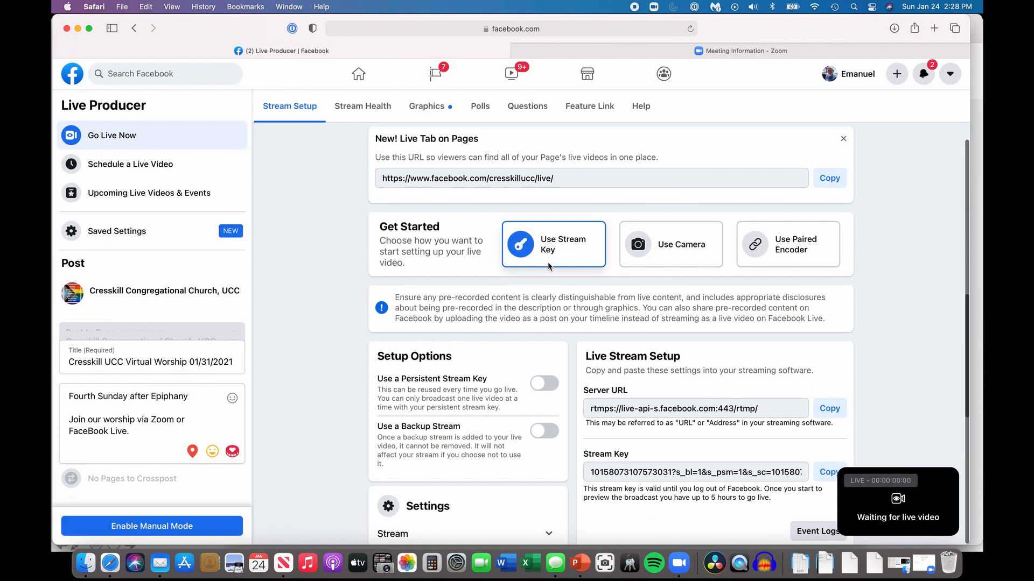
scroll(548, 262, "up", 1)
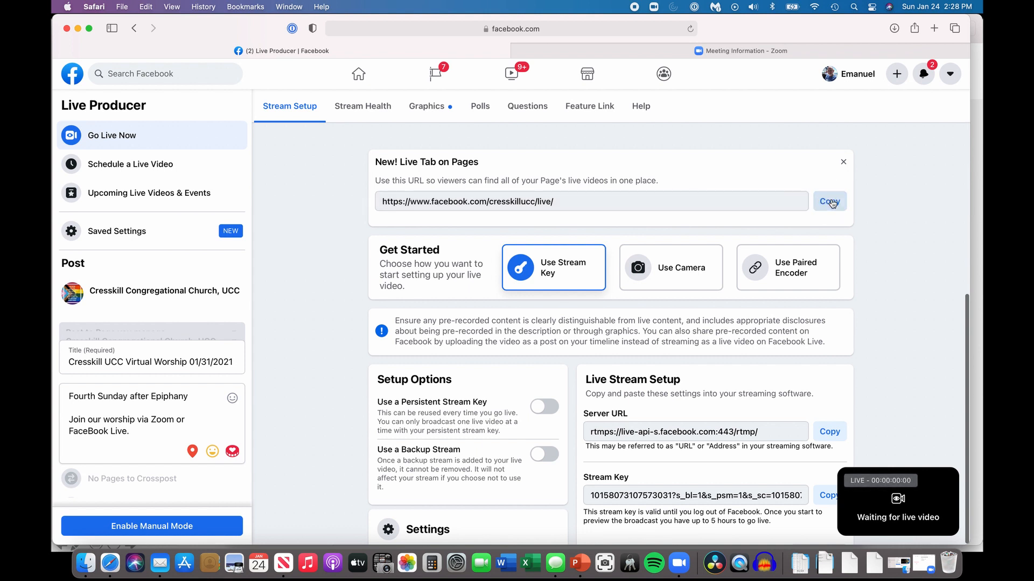
left_click(571, 51)
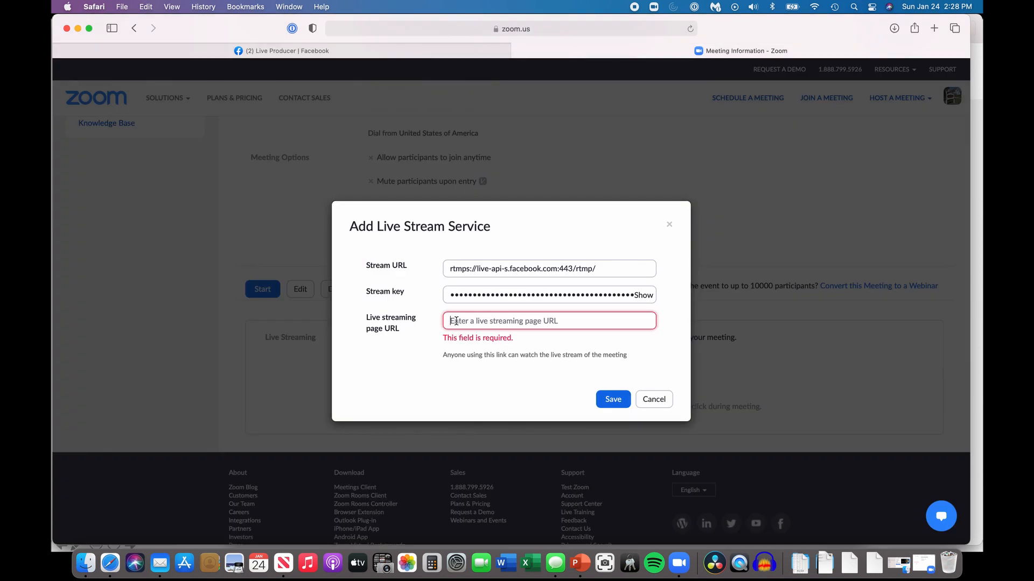
key("super+v")
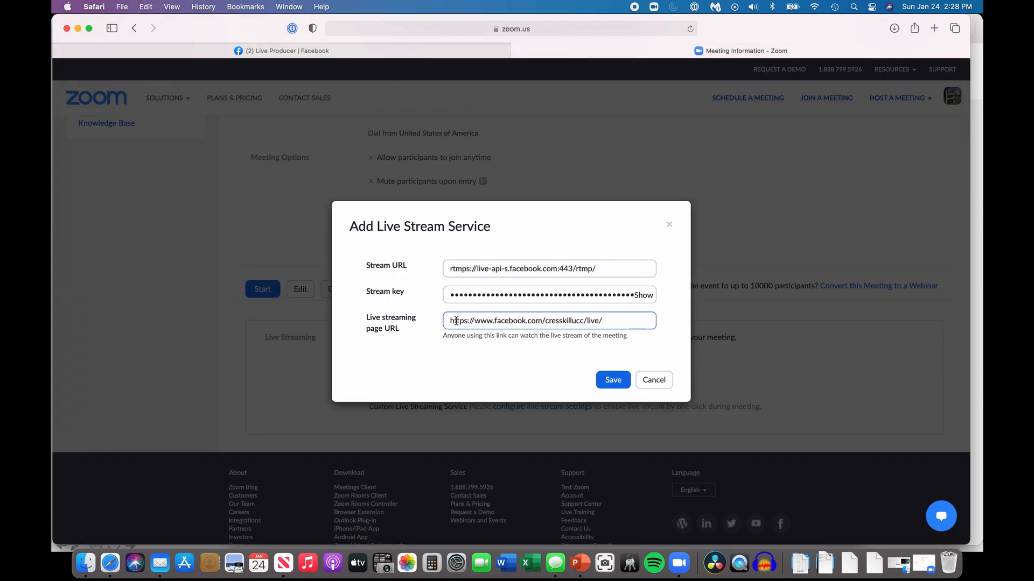
Step: Save the custom live stream service and decline the offers to store its credentials in iCloud Keychain and 1Password
left_click(607, 381)
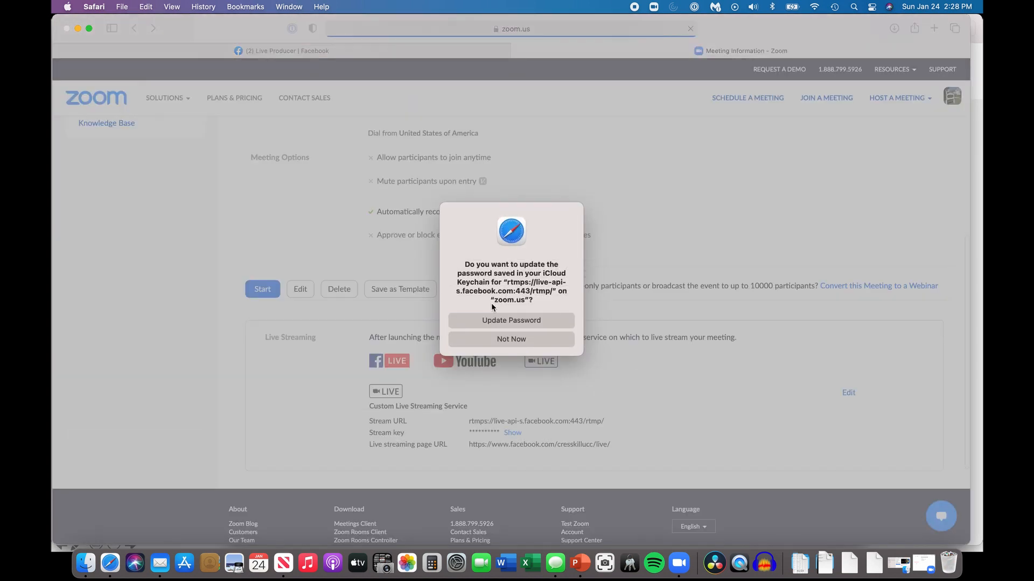
left_click(496, 339)
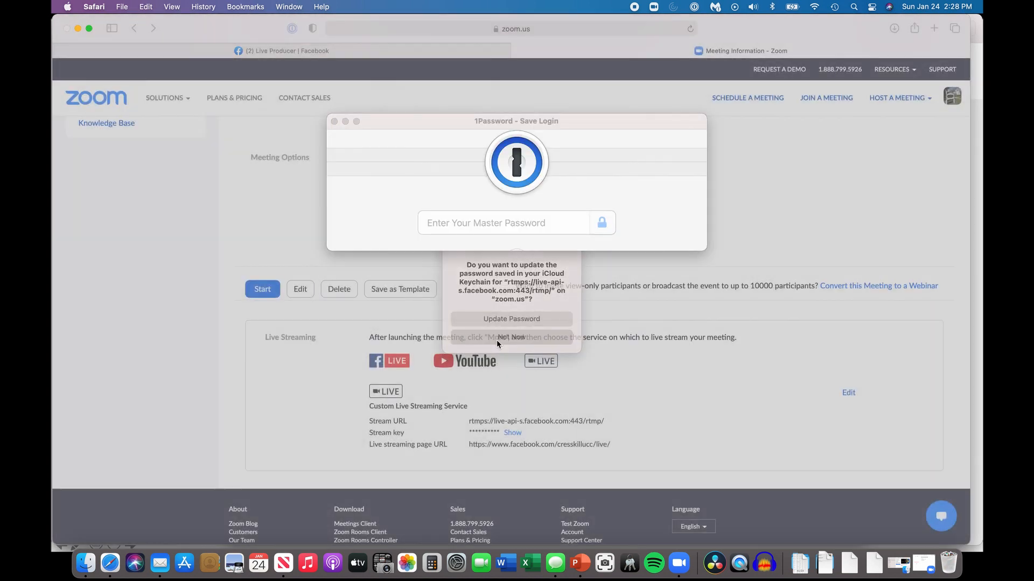
left_click(334, 122)
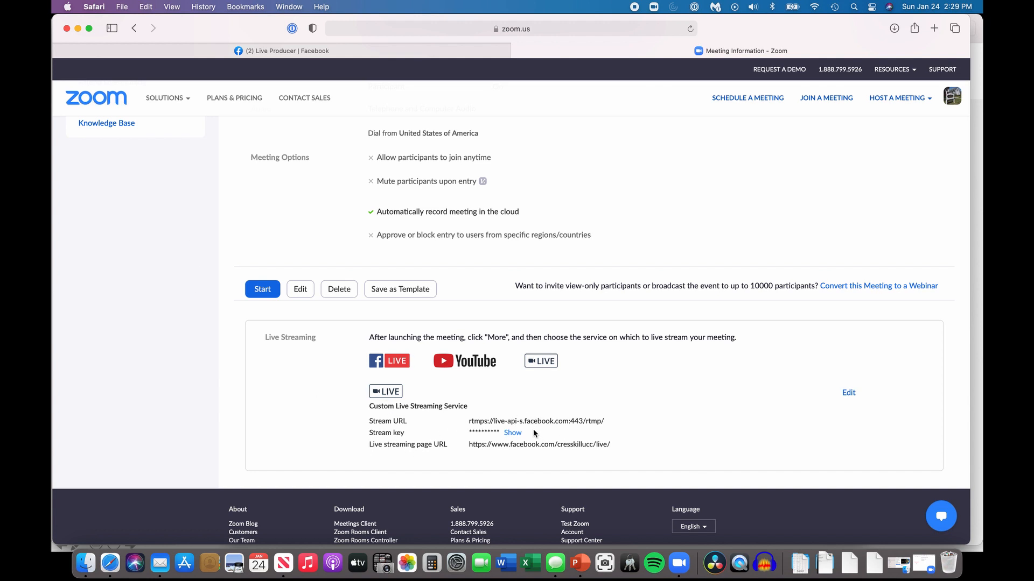
Step: Reveal the saved stream key in Zoom and compare its ending with the stream key in Facebook Live Producer
left_click(513, 434)
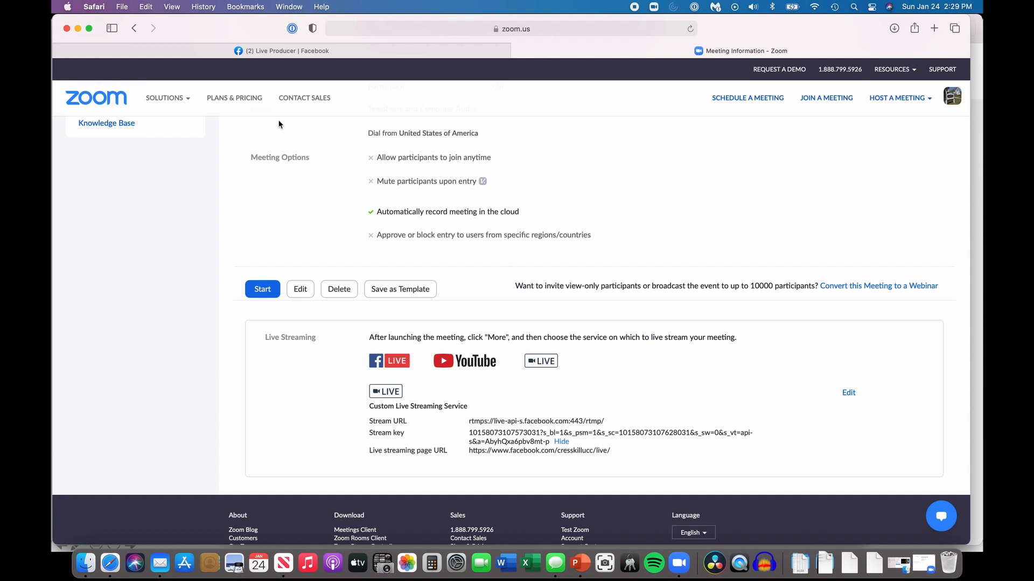
left_click(328, 50)
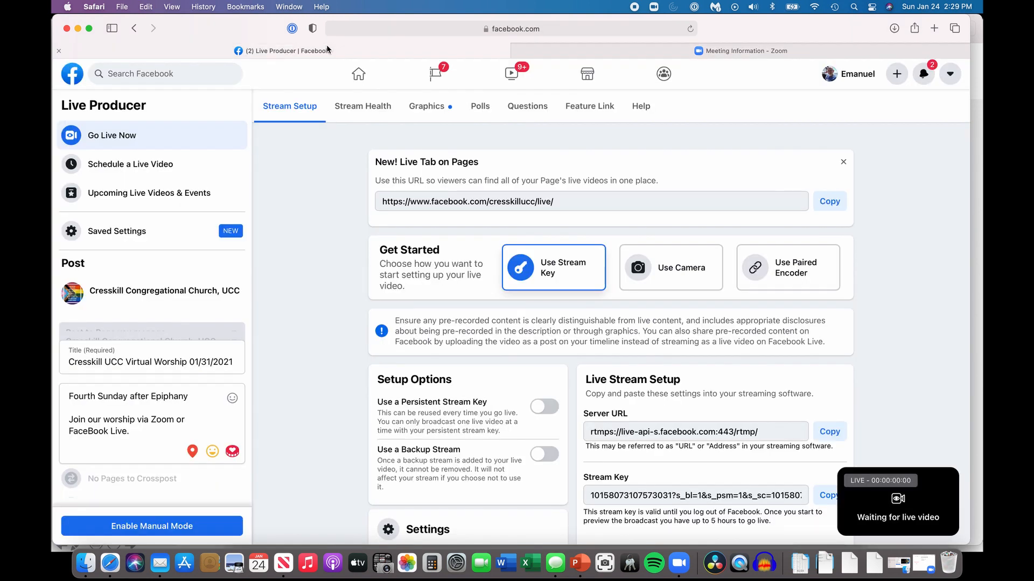
scroll(747, 407, "down", 4)
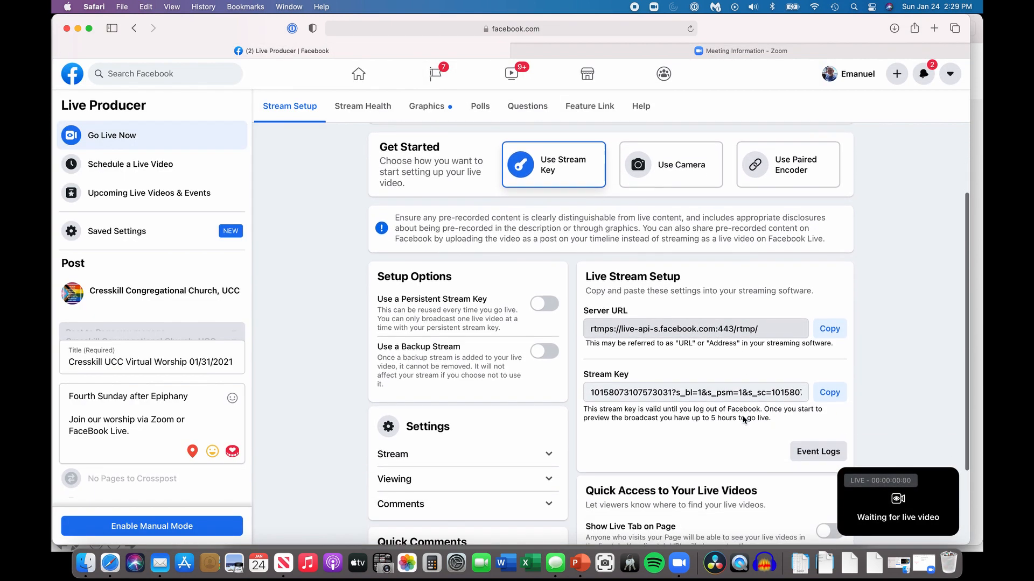
left_click(736, 394)
left_click_drag(735, 393, 885, 384)
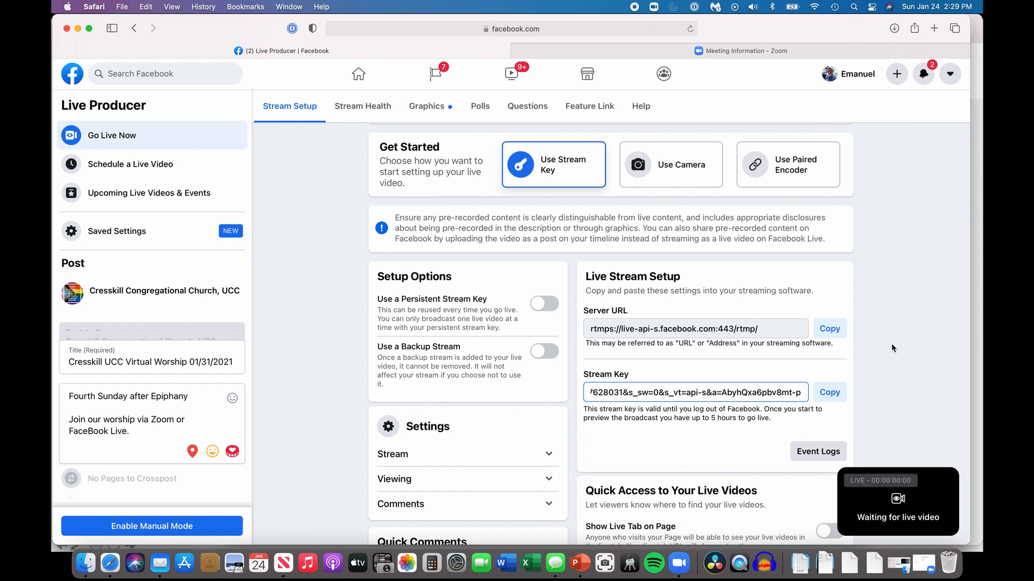
left_click(657, 50)
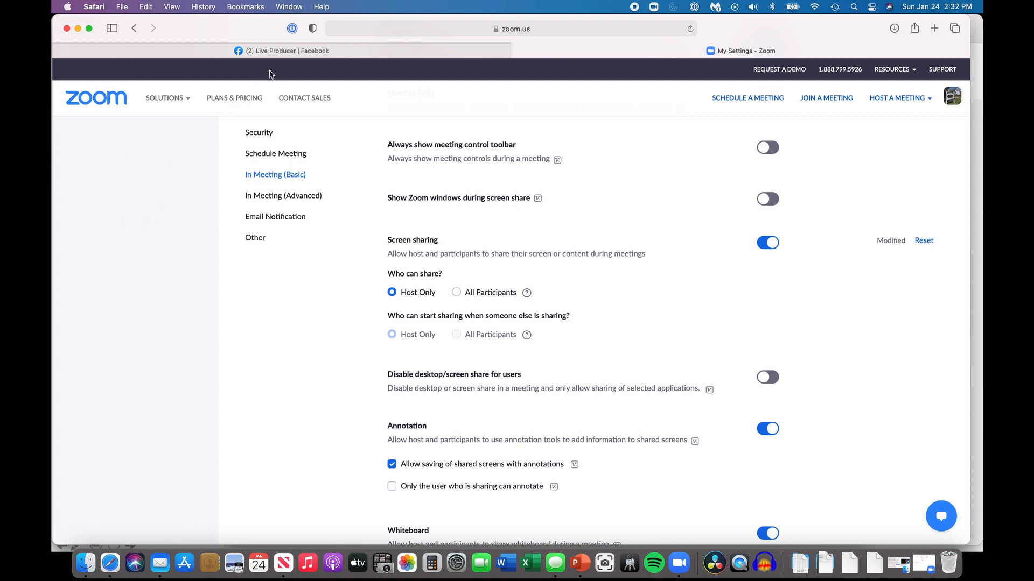
left_click(340, 49)
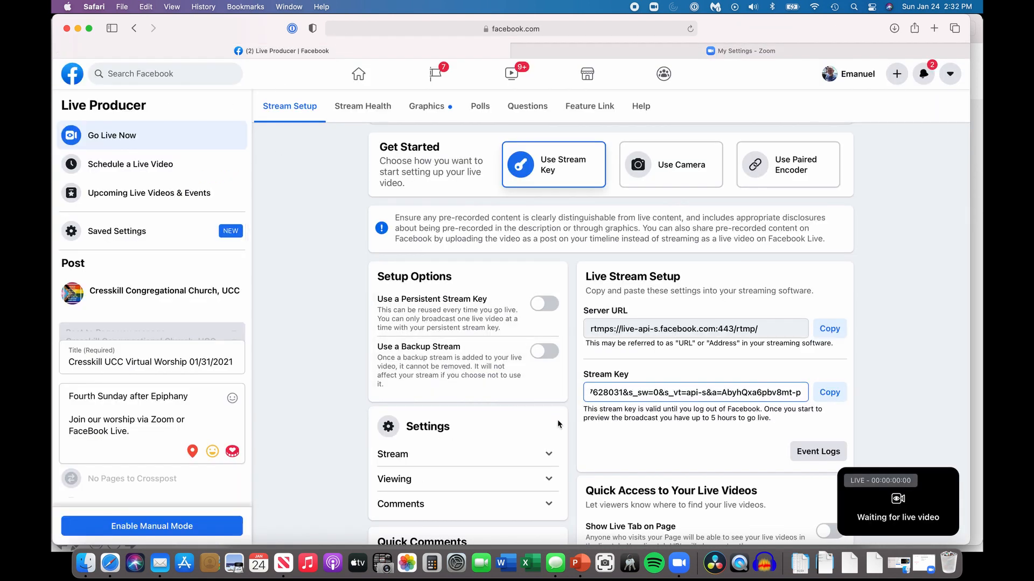
Step: Copy the invitation of the Cresskill UCC Virtual Worship 01312021 meeting from the Zoom app into the body of a new Mail message
left_click(678, 563)
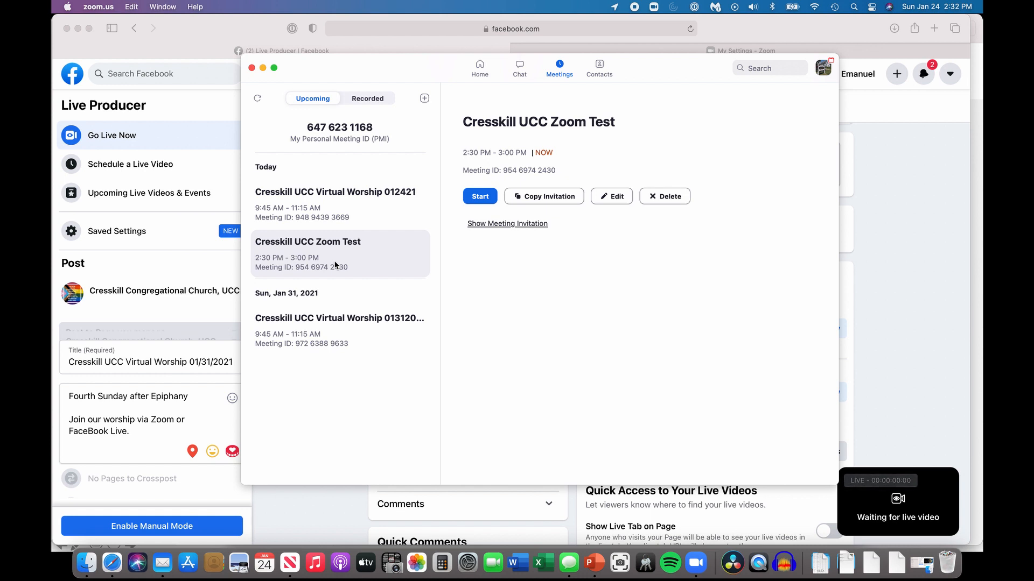
left_click(342, 340)
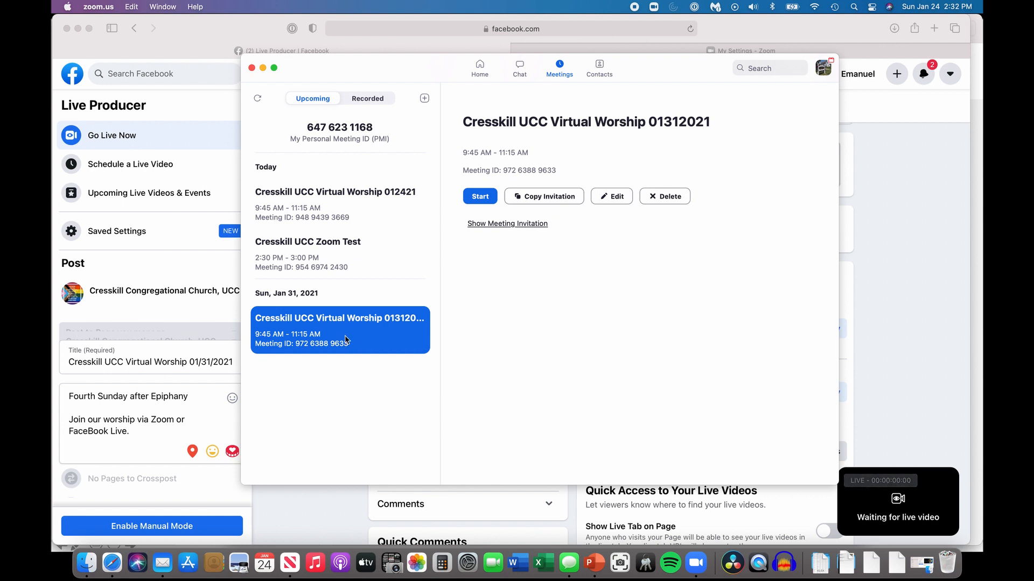
left_click(537, 197)
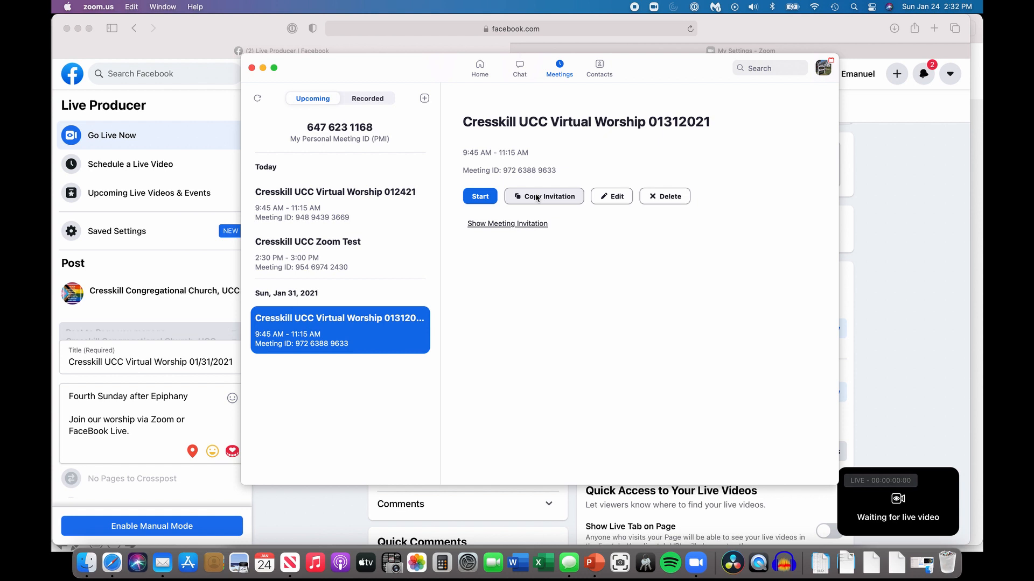
left_click(163, 564)
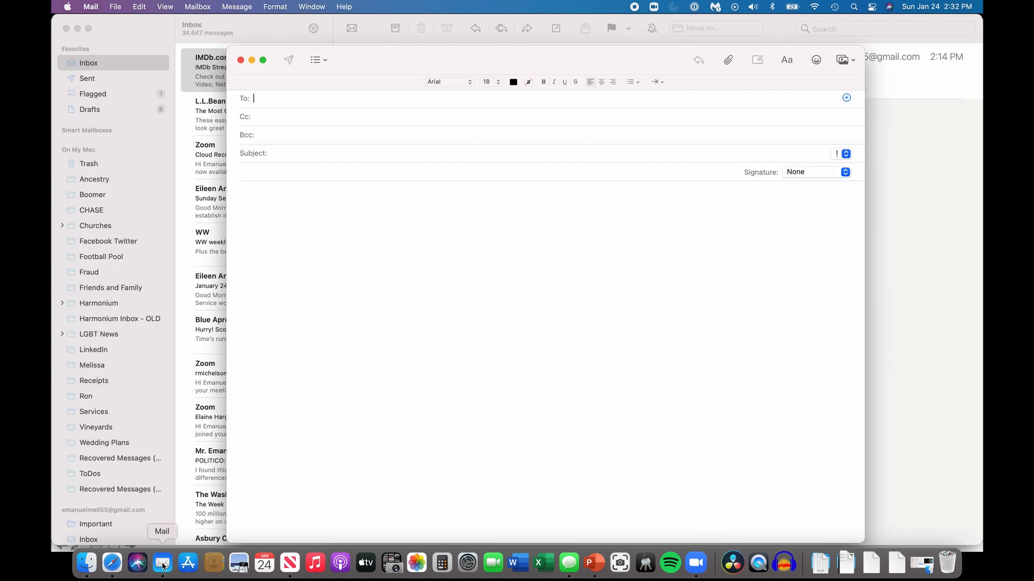
left_click(348, 210)
key("super+v")
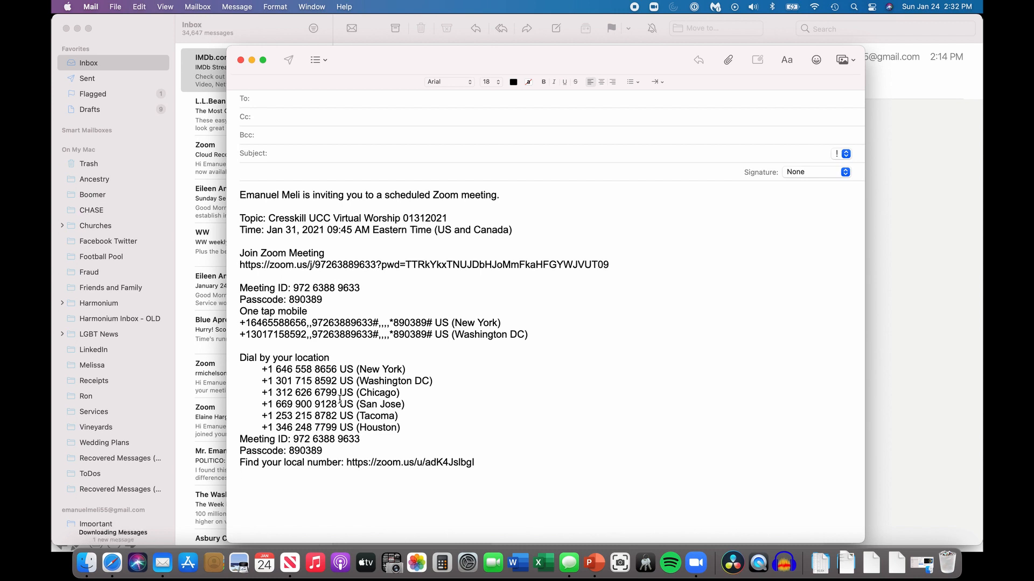
Step: Switch back to the Zoom app, start the Cresskill UCC Zoom Test meeting and join with computer audio
left_click(696, 563)
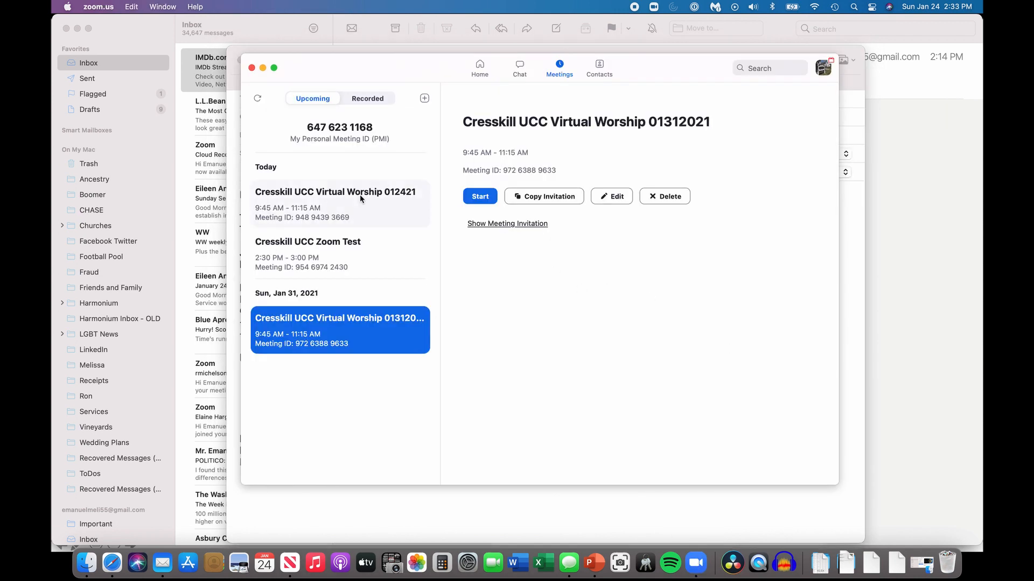
left_click(334, 247)
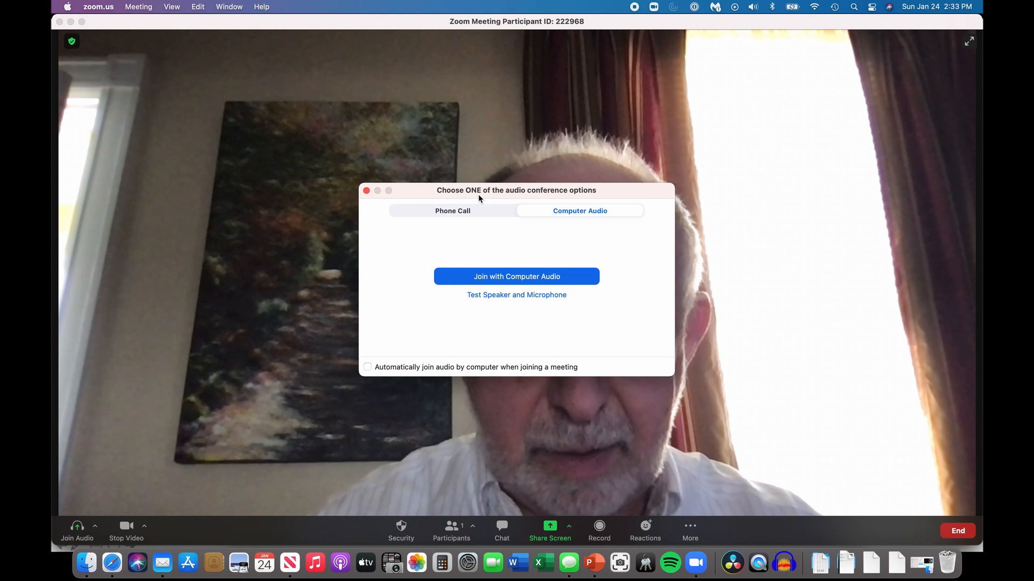
left_click(514, 277)
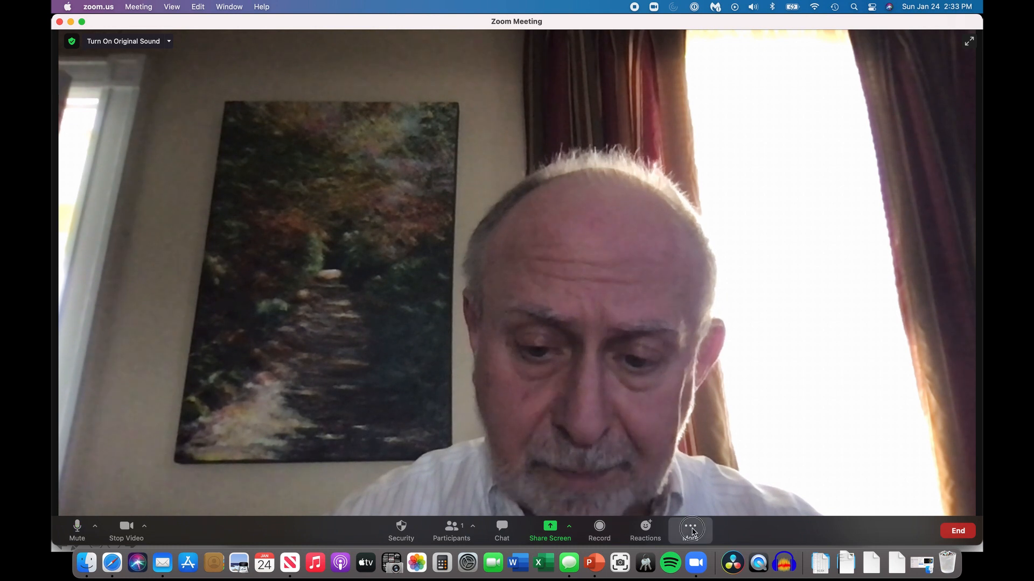
Step: Look over the meeting's live streaming options and share the Microsoft PowerPoint slide window without sound
left_click(691, 530)
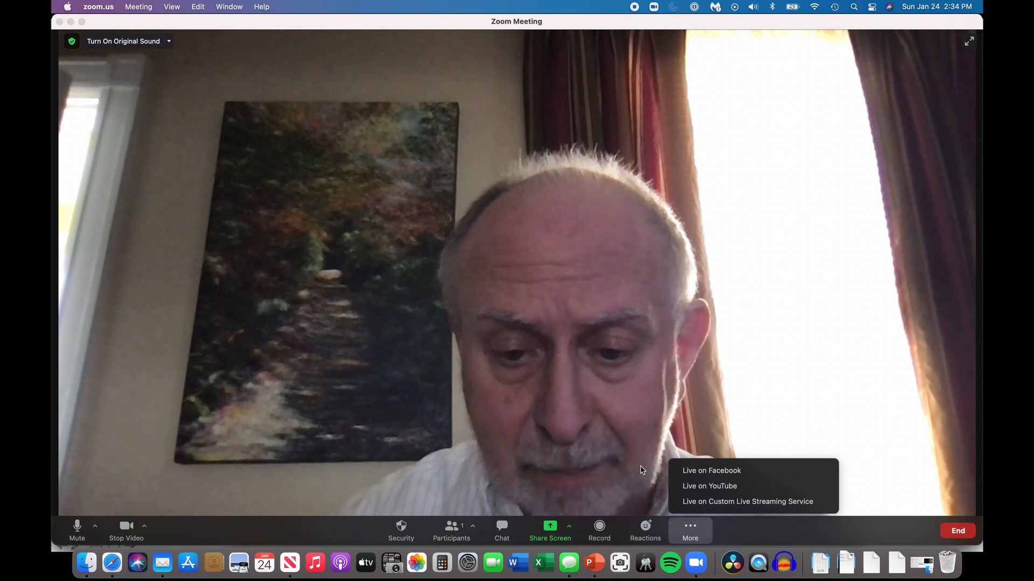
left_click(559, 529)
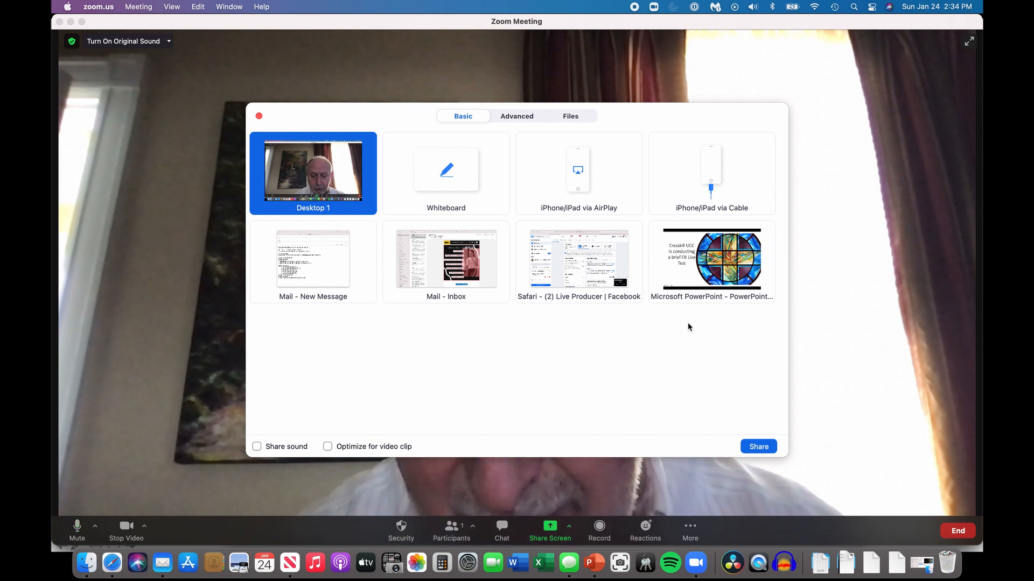
left_click(688, 300)
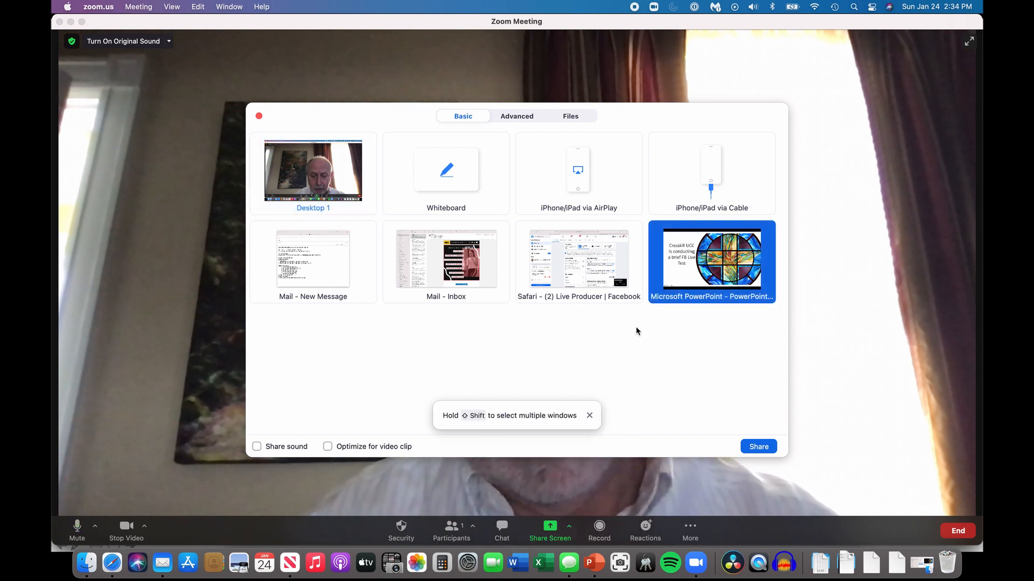
left_click(758, 447)
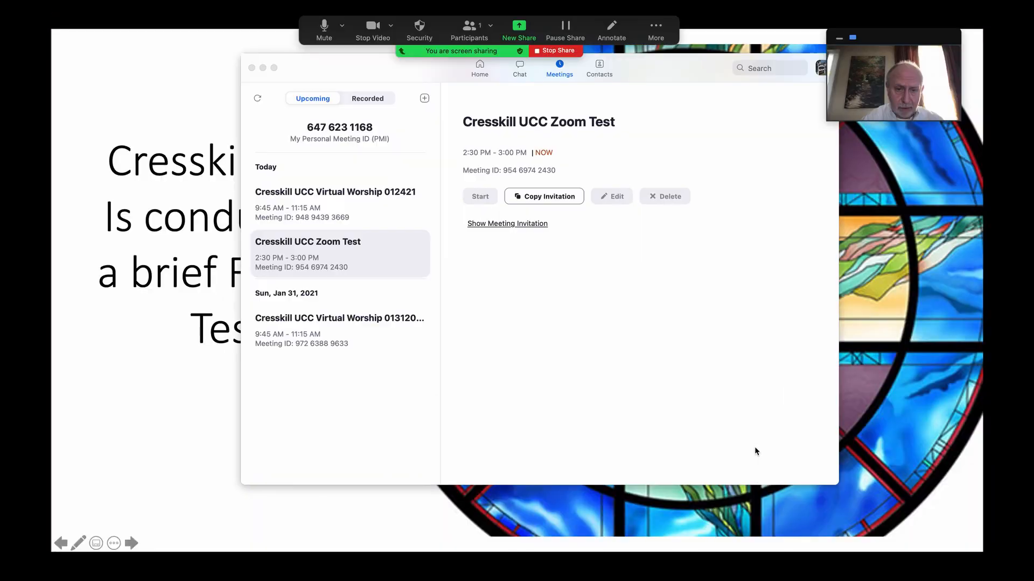
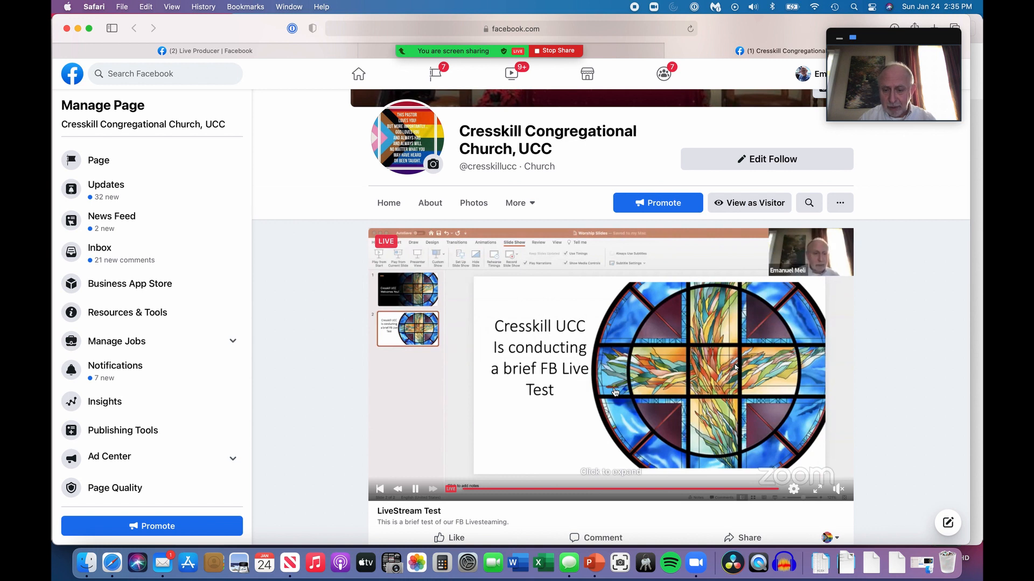
Step: Stop the live stream of the test meeting and end the screen share
left_click(558, 51)
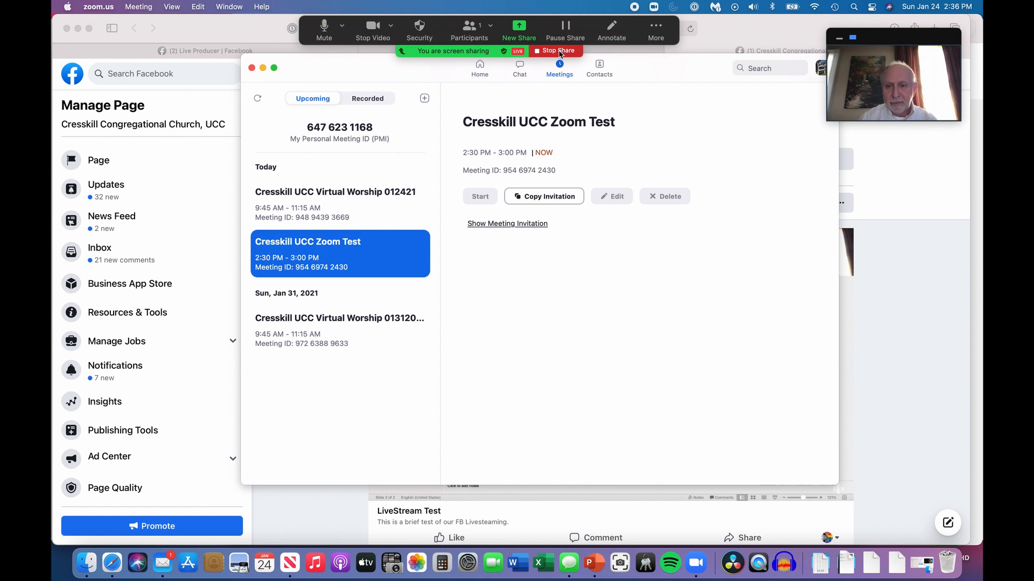
left_click(656, 30)
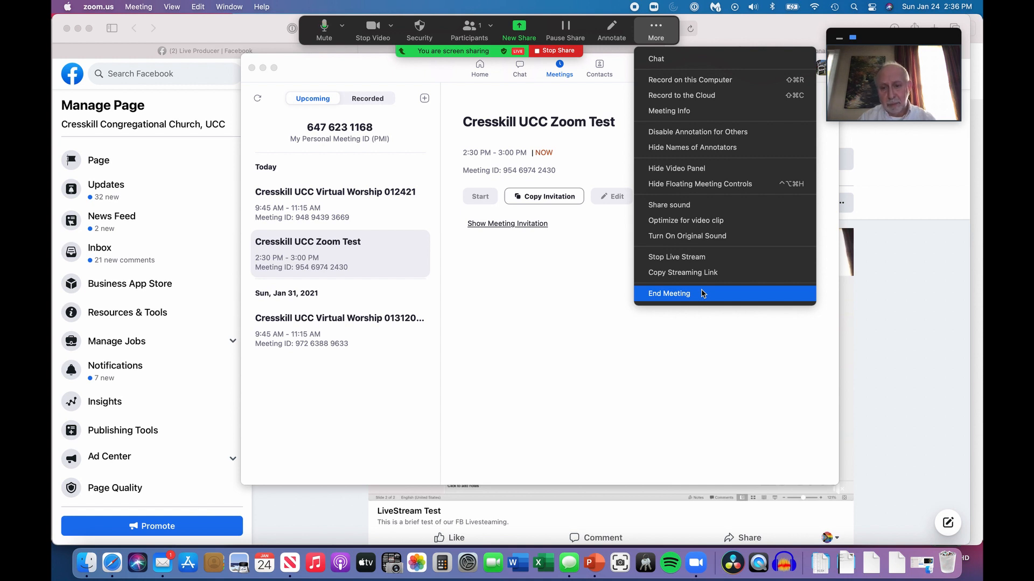
left_click(698, 257)
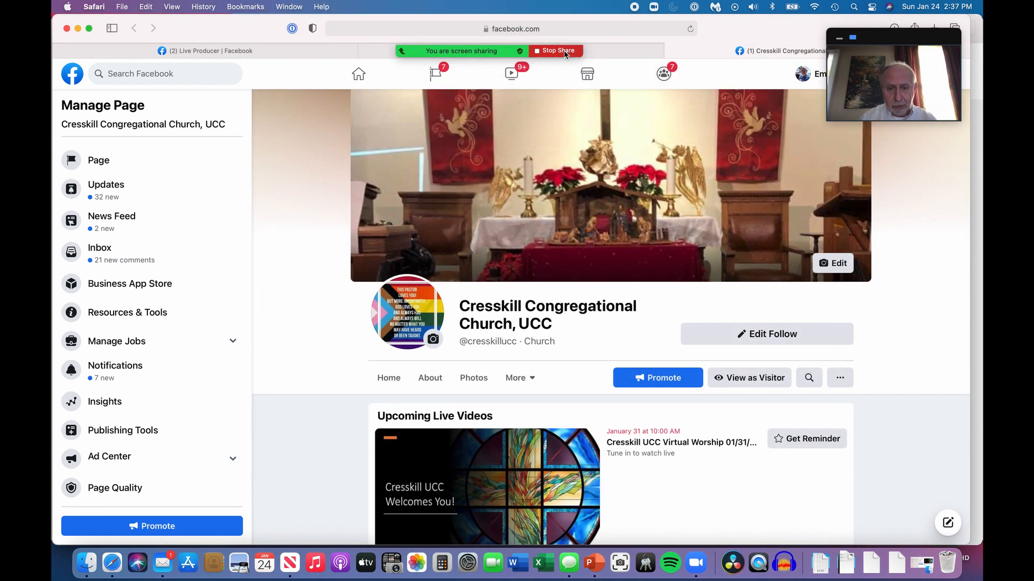
left_click(557, 51)
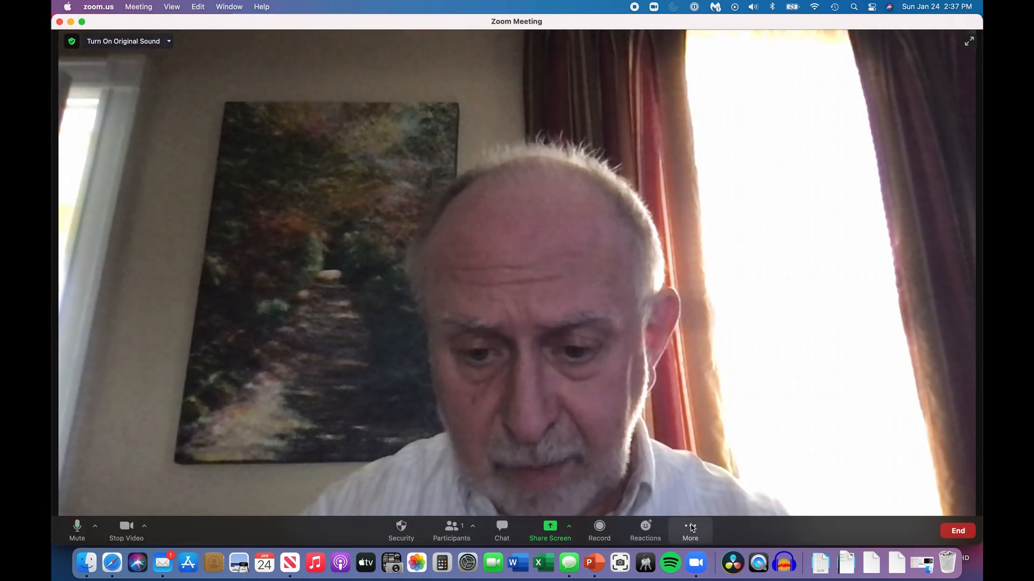
Step: Recheck the live streaming options and end the Cresskill UCC Zoom Test meeting for all participants
left_click(690, 529)
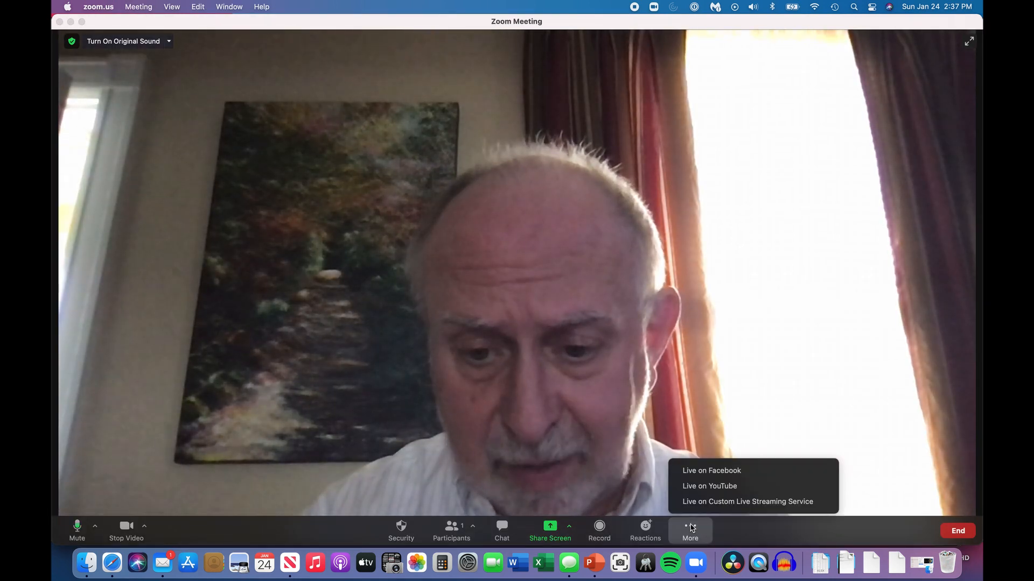
left_click(826, 319)
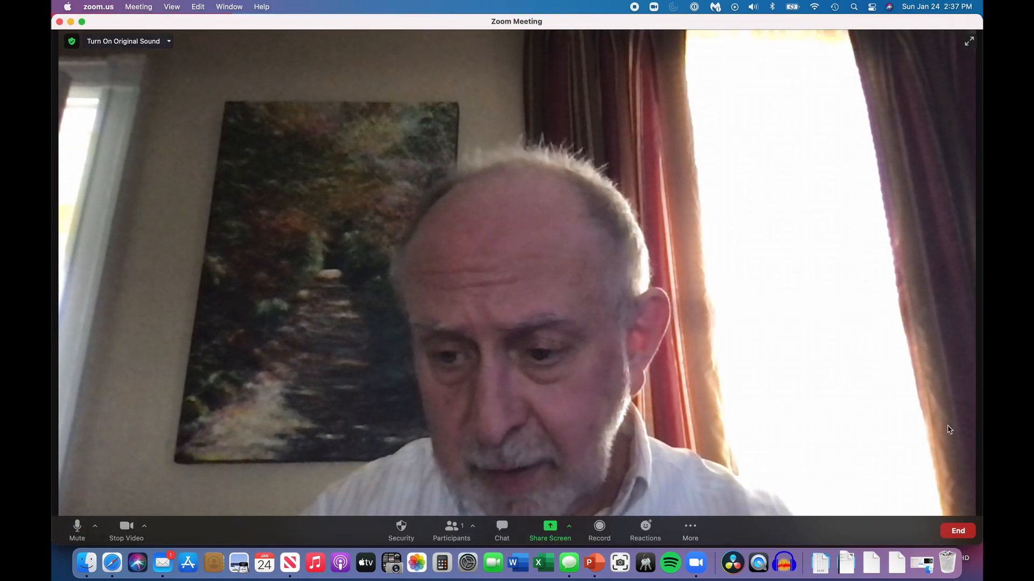
left_click(954, 532)
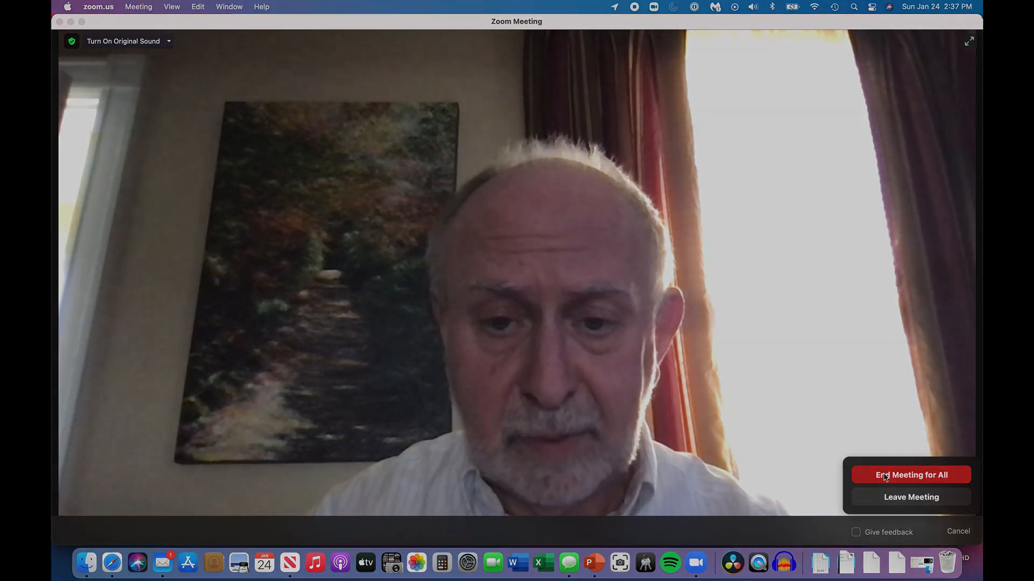
left_click(887, 475)
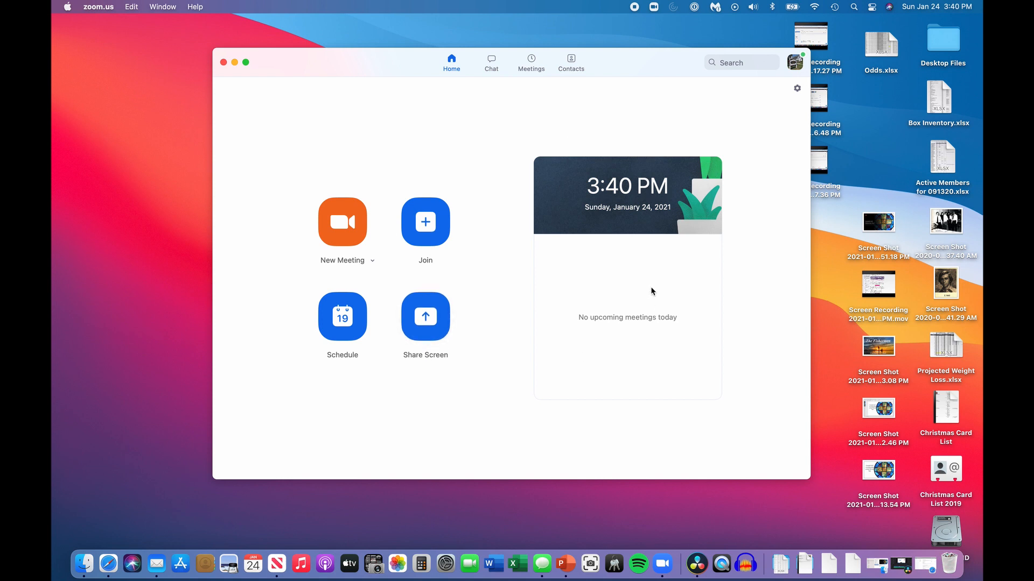
Step: Open the Zoom audio settings and examine the noise suppression, original sound and echo cancellation options with their explanations
left_click(797, 89)
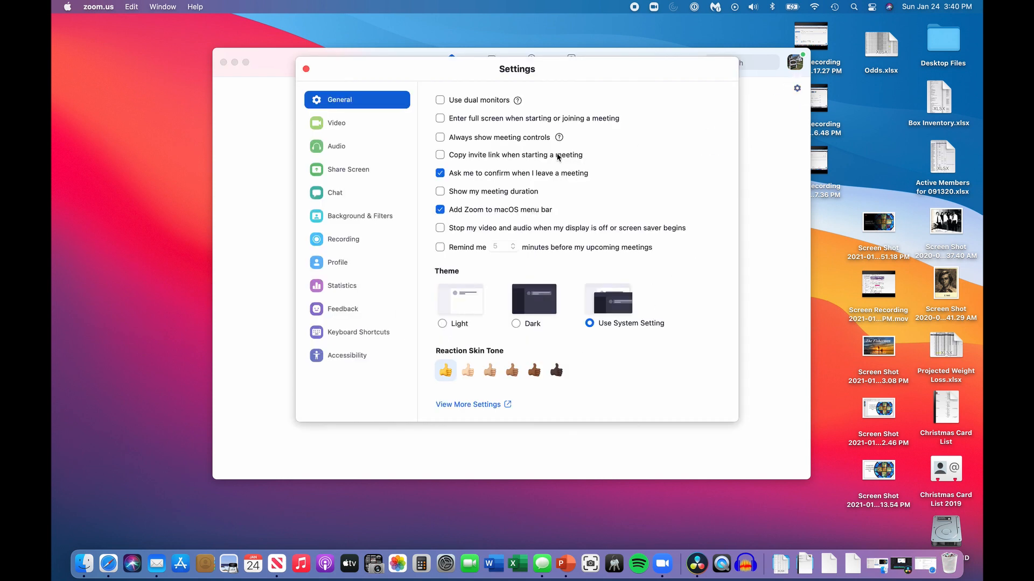
left_click(321, 148)
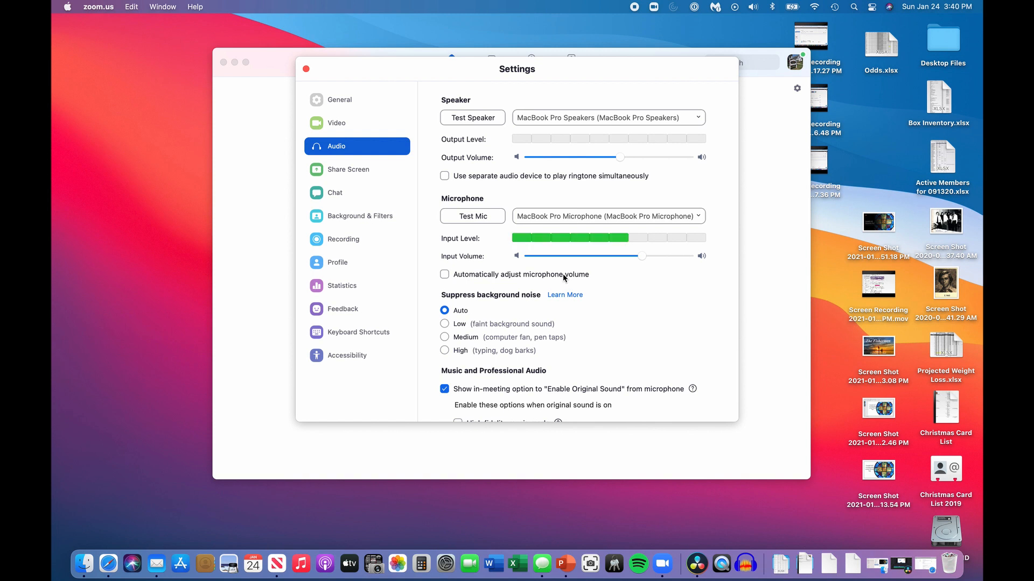
scroll(564, 274, "down", 3)
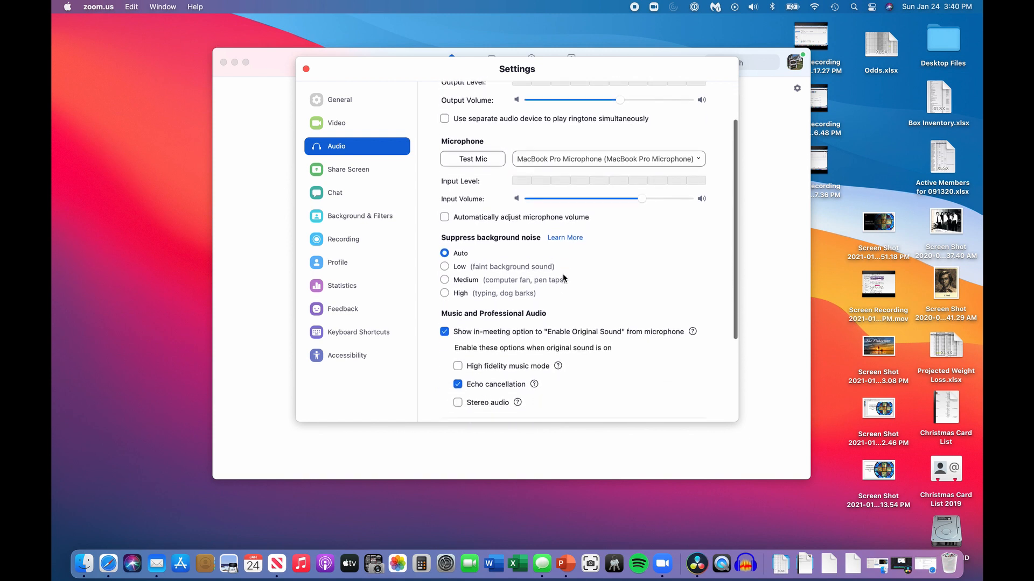
scroll(563, 275, "down", 2)
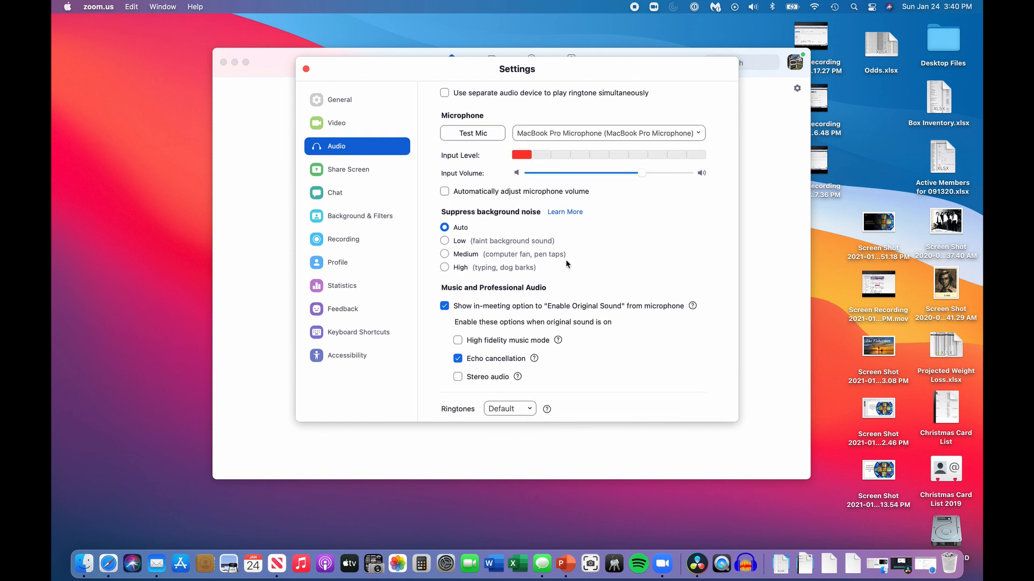
scroll(566, 264, "down", 1)
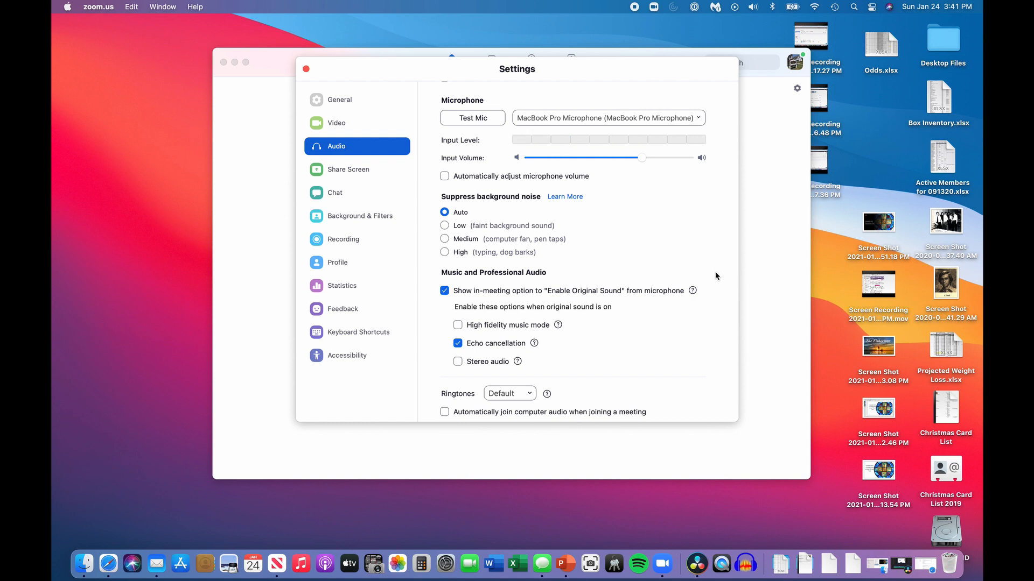
mouse_move(694, 293)
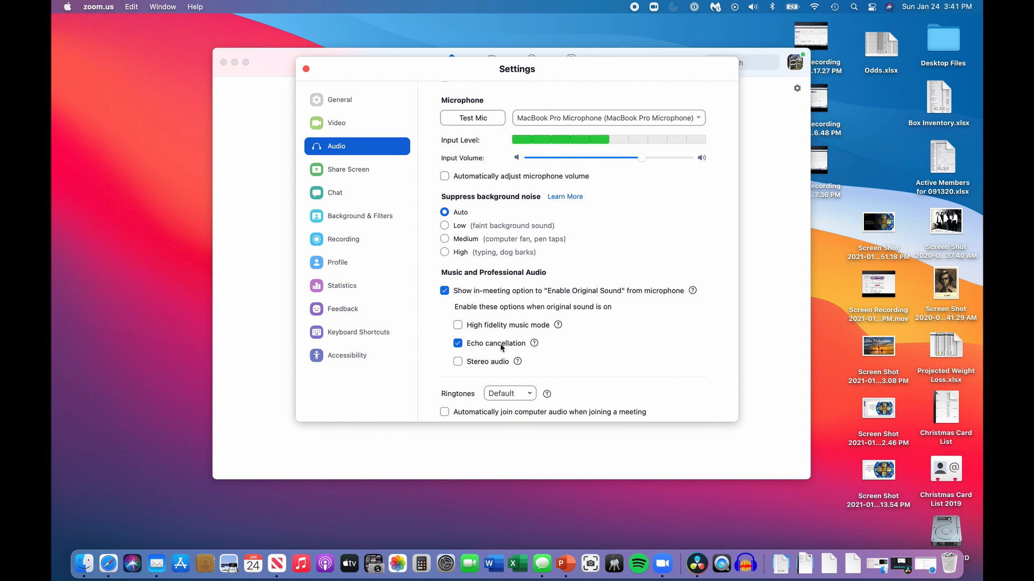
mouse_move(534, 344)
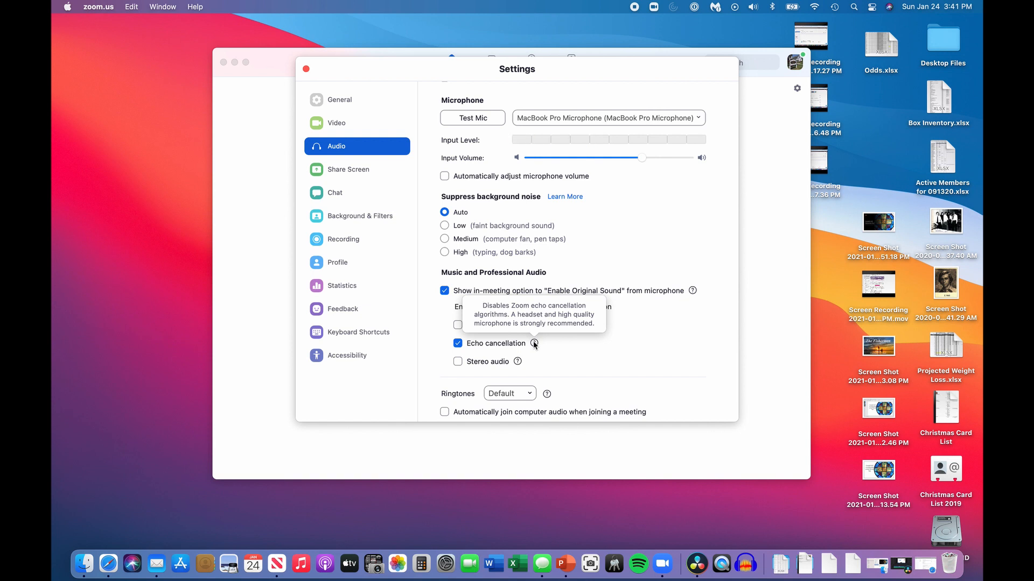